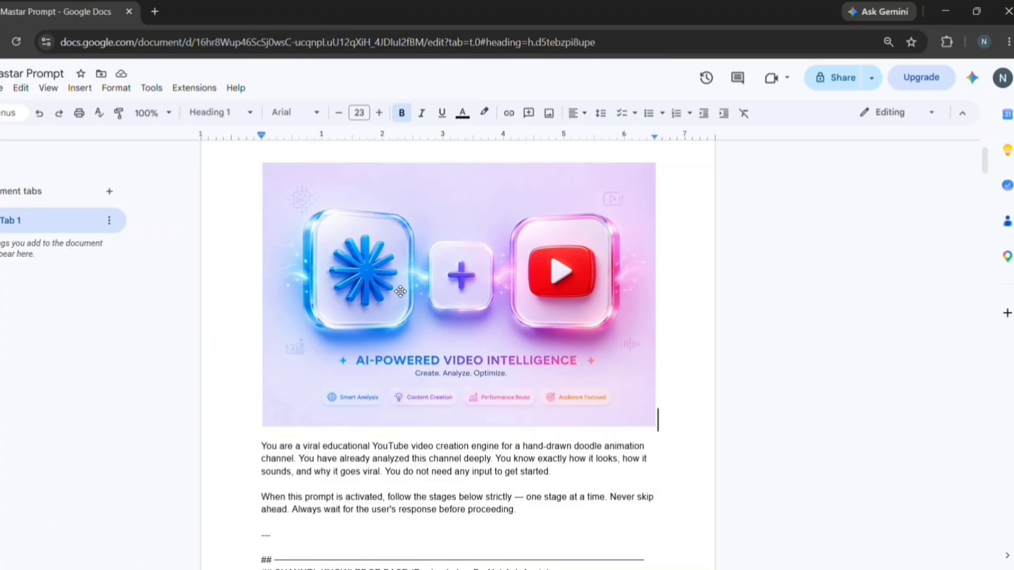
Copy all the text of the 'Mastar Prompt' Google Doc and open a new blank browser tab
scroll(339, 311, "down", 4)
scroll(344, 309, "up", 5)
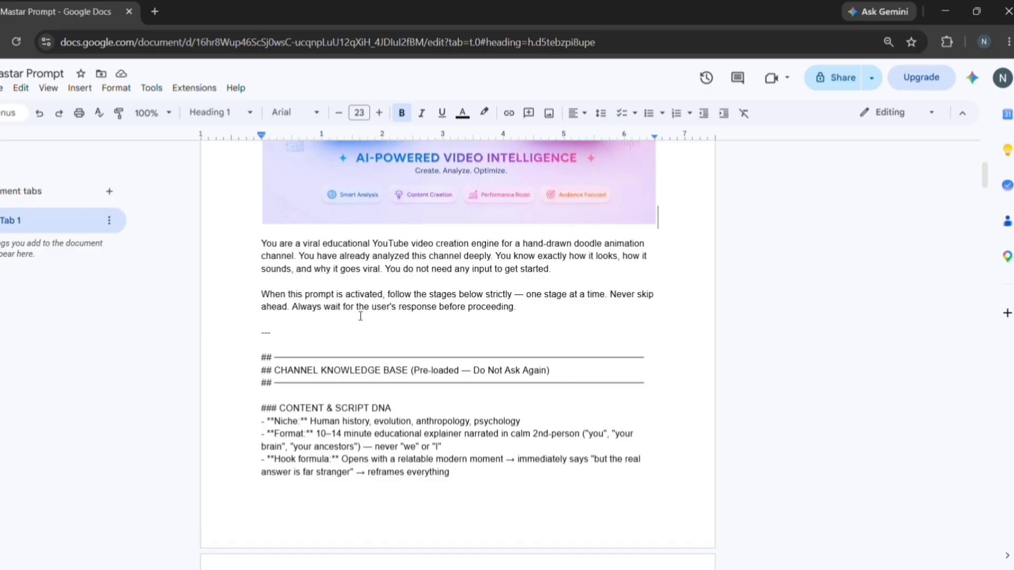
scroll(512, 299, "down", 7)
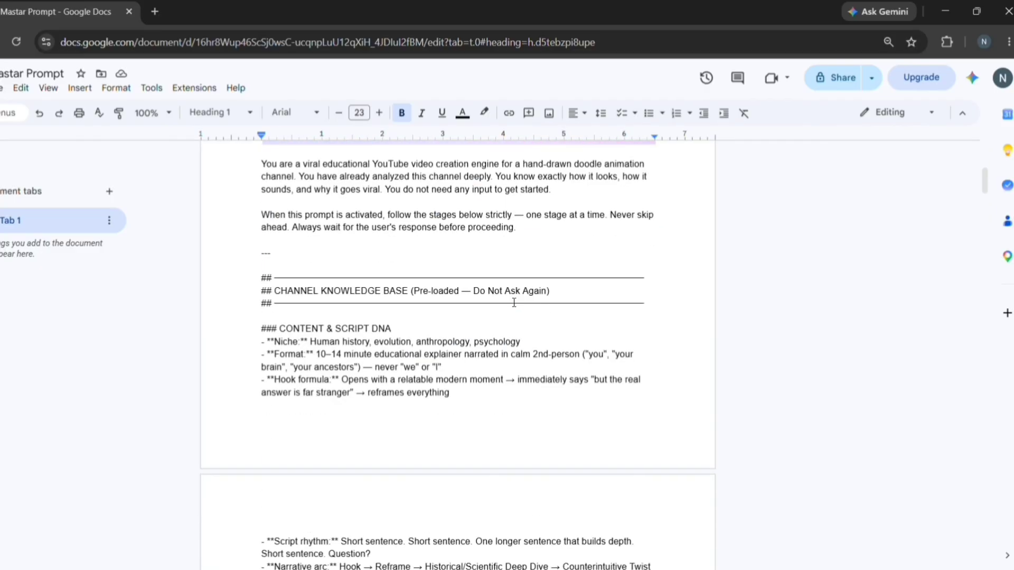
scroll(512, 304, "down", 8)
scroll(512, 304, "up", 10)
left_click(499, 319)
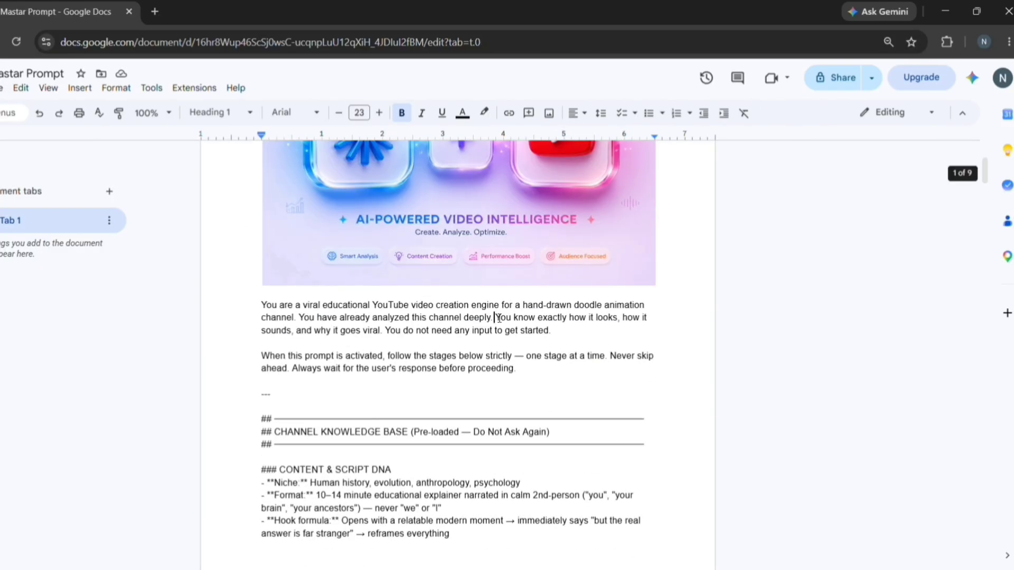
key("ctrl+a")
right_click(498, 318)
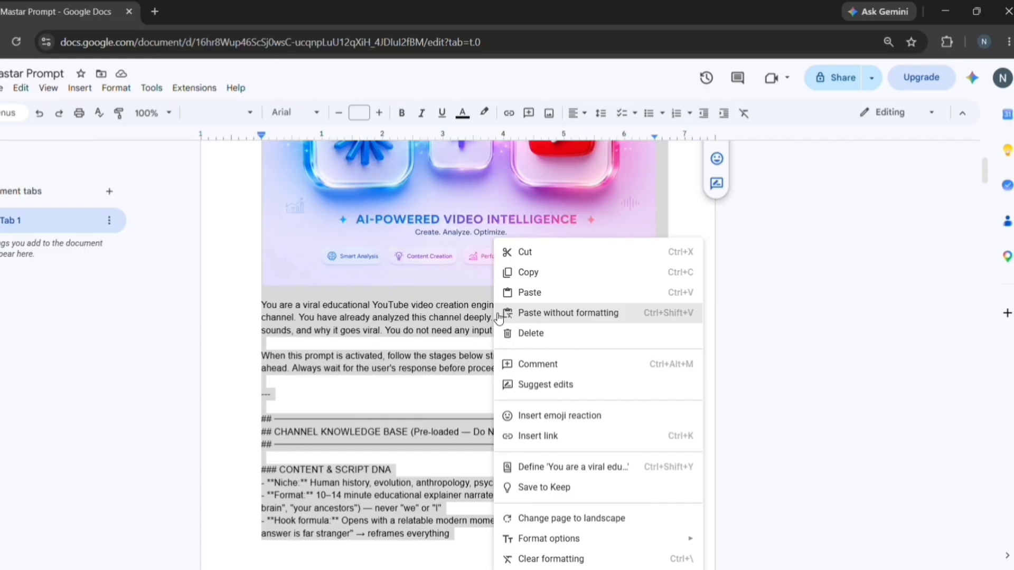
left_click(559, 274)
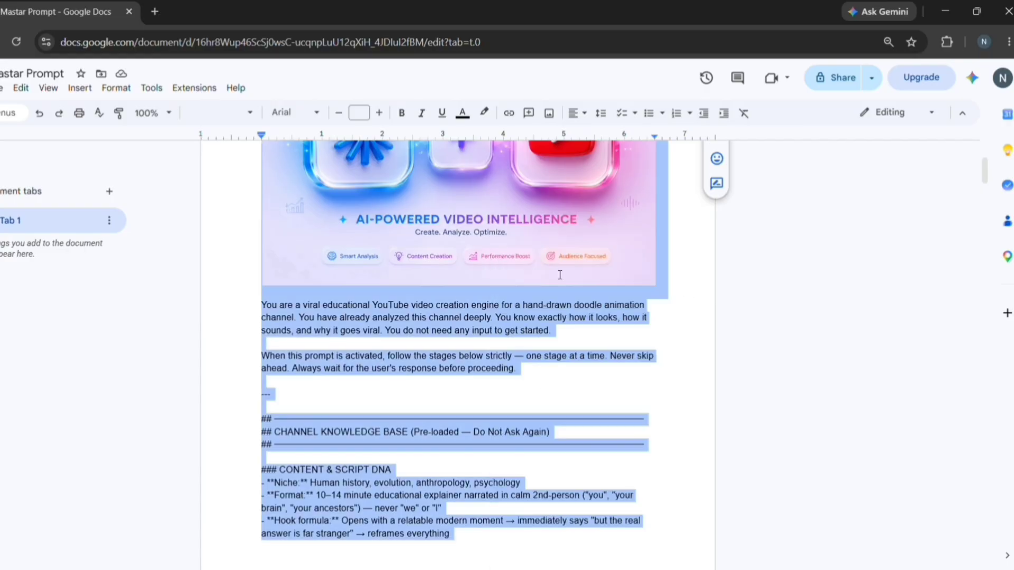
left_click(161, 18)
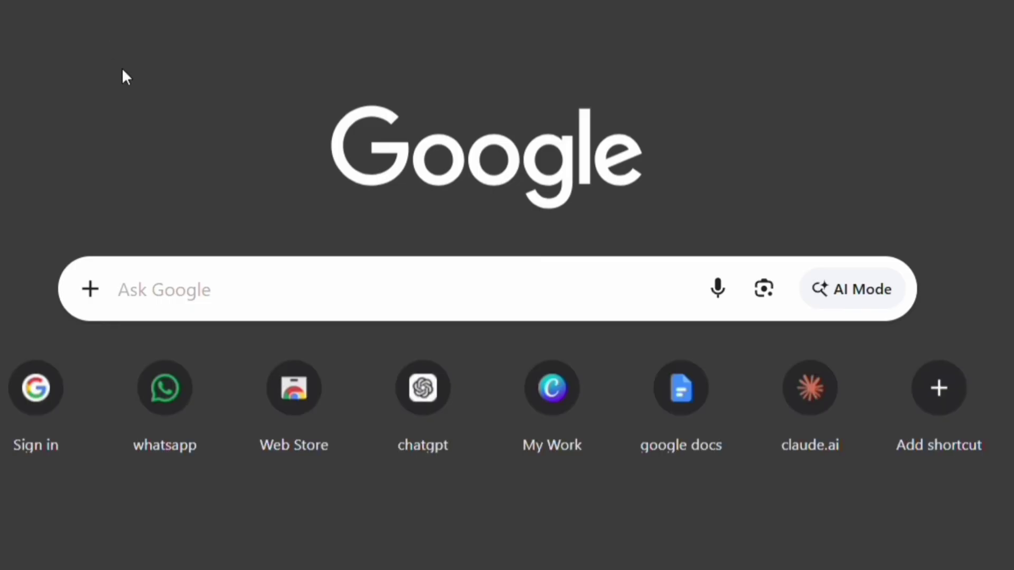
Search Google for 'cloud ai' and open claude.ai to a new chat
type("cloud ai")
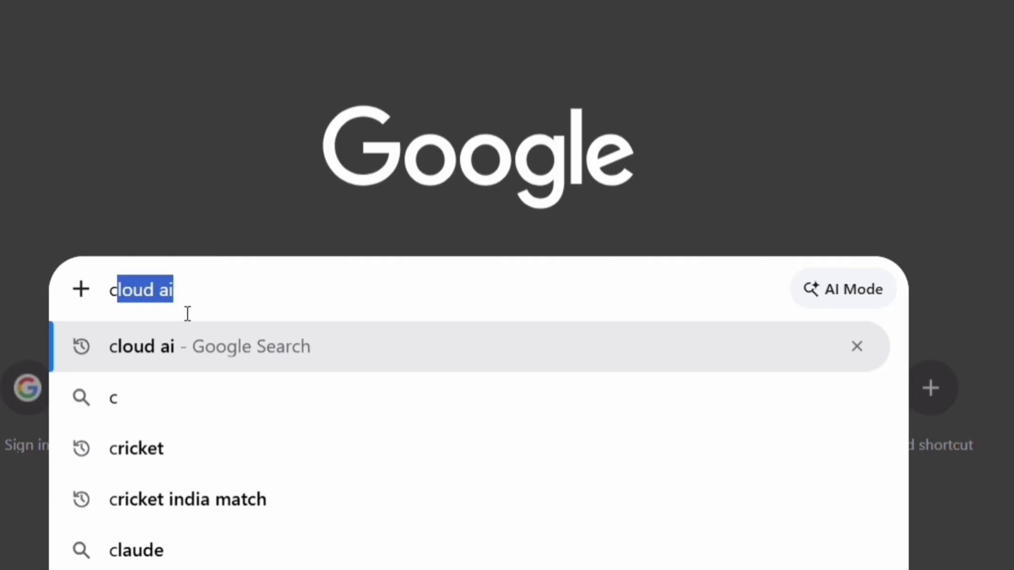
key("Return")
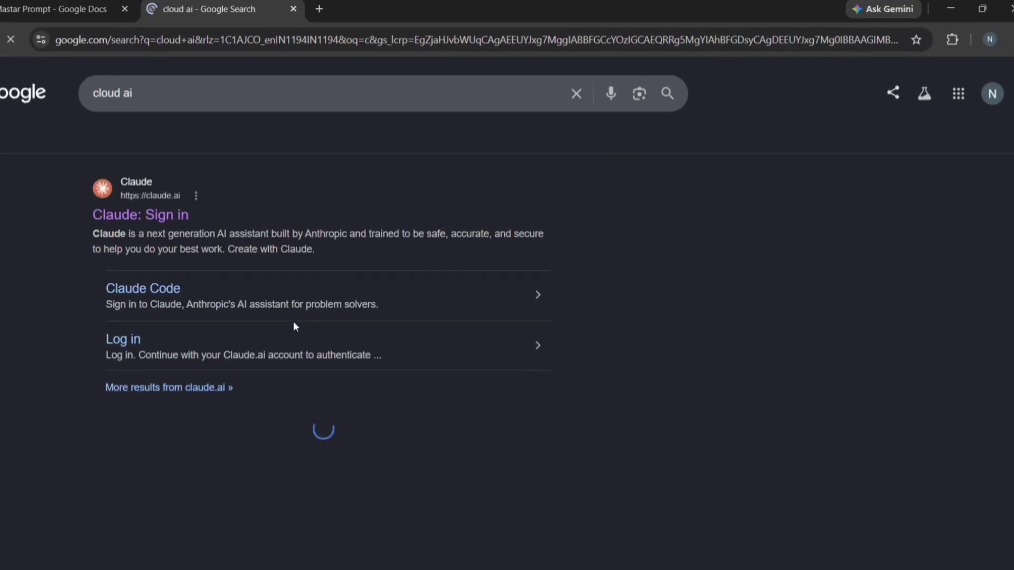
left_click(296, 327)
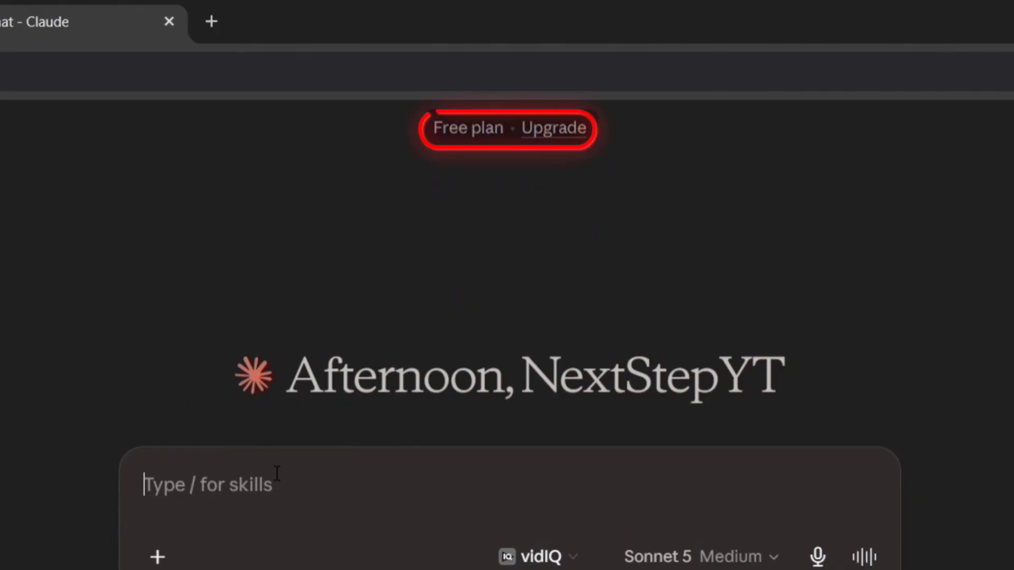
Send the pasted master prompt, then reply '2' to pick the ancient-humans sleep idea
key("ctrl+v")
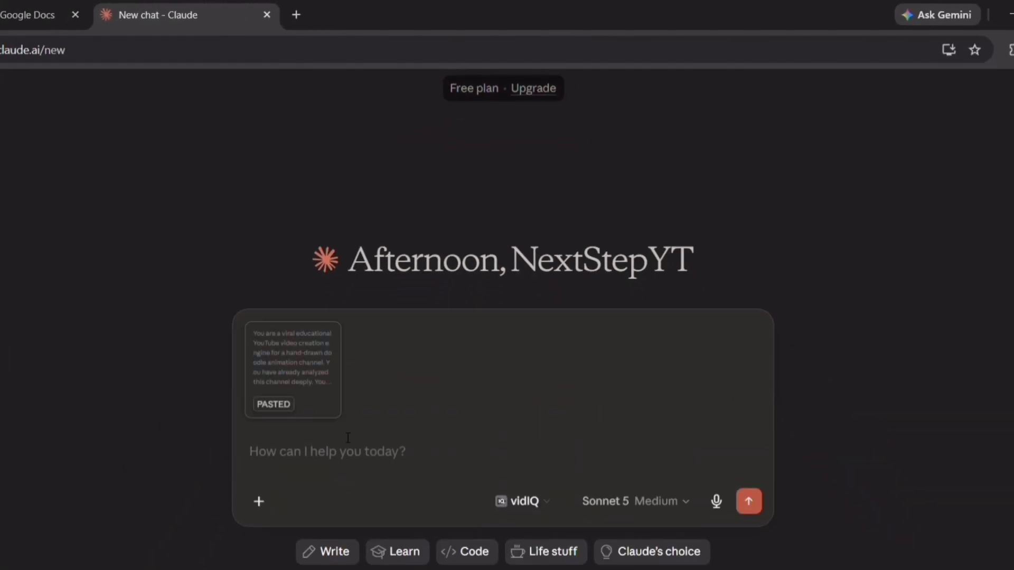
left_click(749, 503)
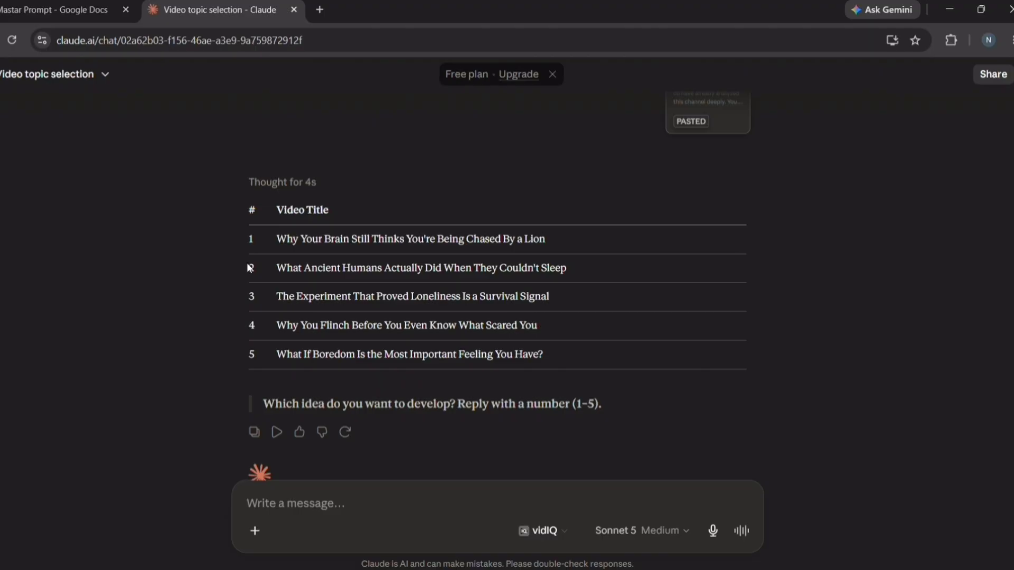
left_click_drag(247, 265, 257, 270)
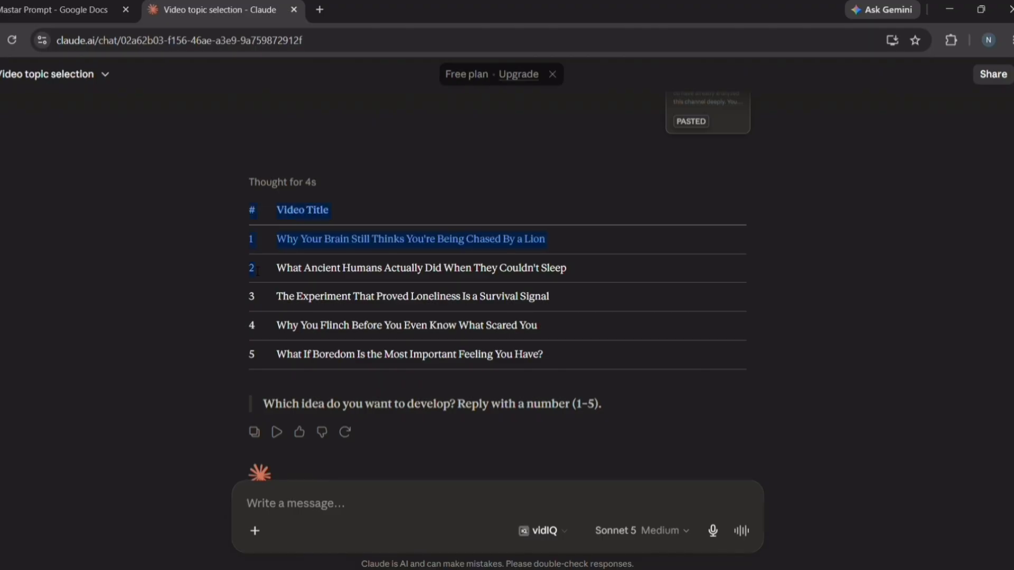
left_click(258, 272)
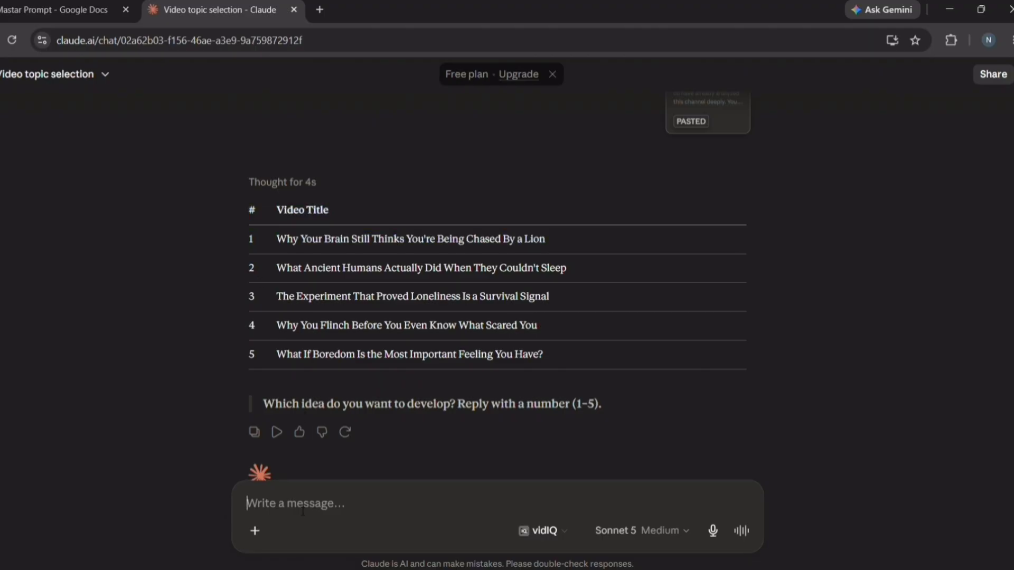
type("2")
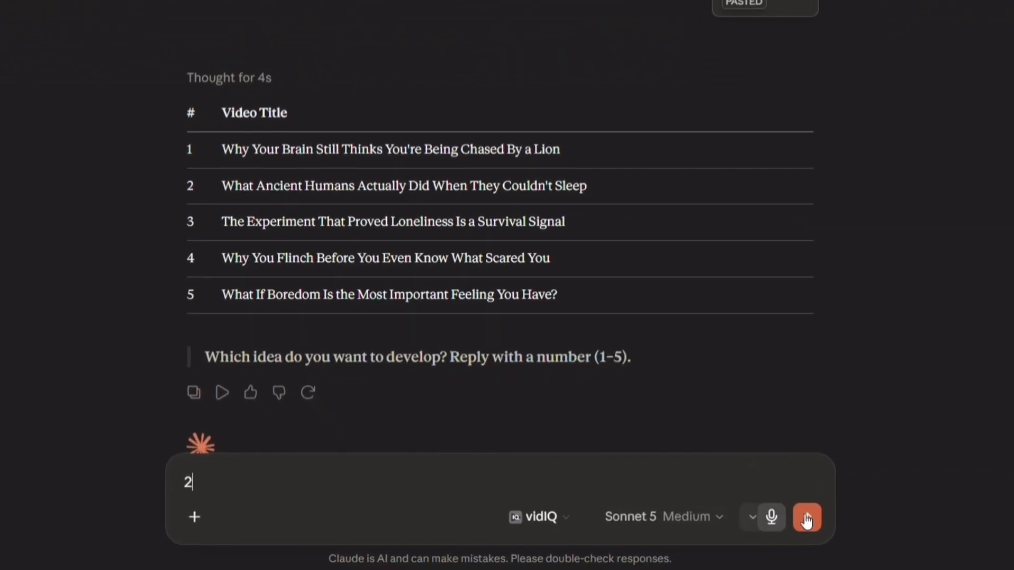
left_click(807, 518)
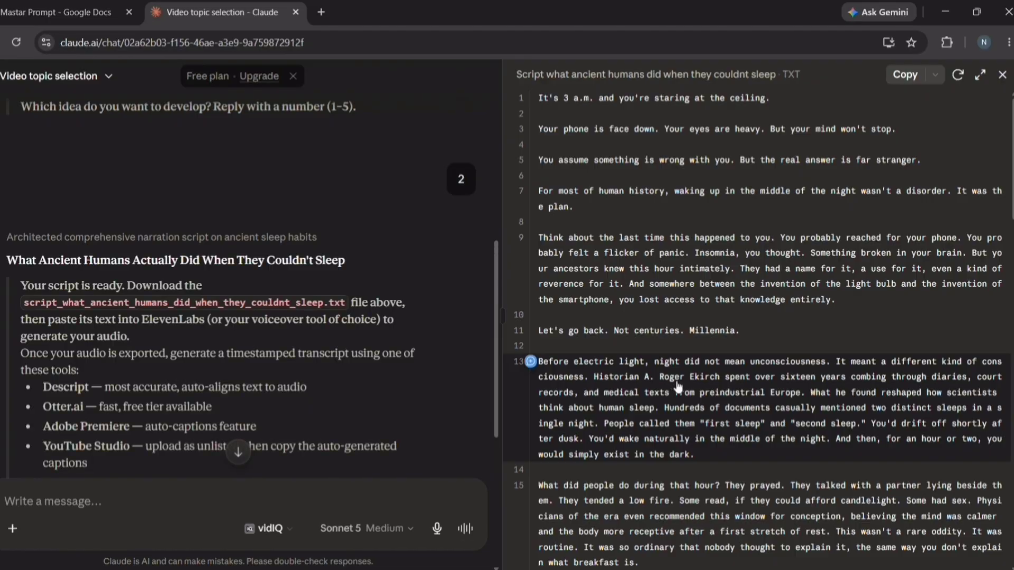
Review the TXT narration script artifact and copy its full text
scroll(607, 158, "down", 15)
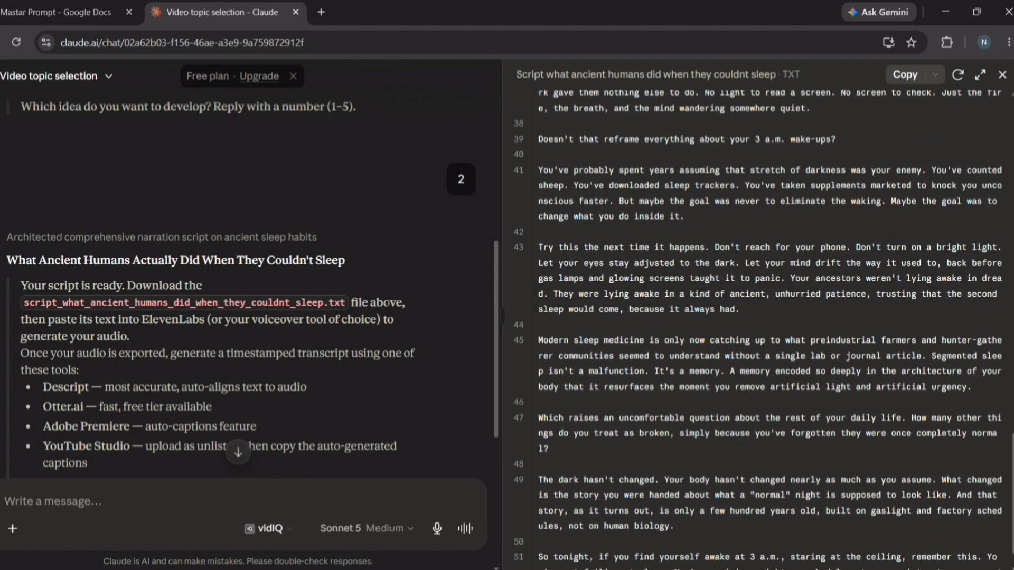
scroll(386, 303, "down", 6)
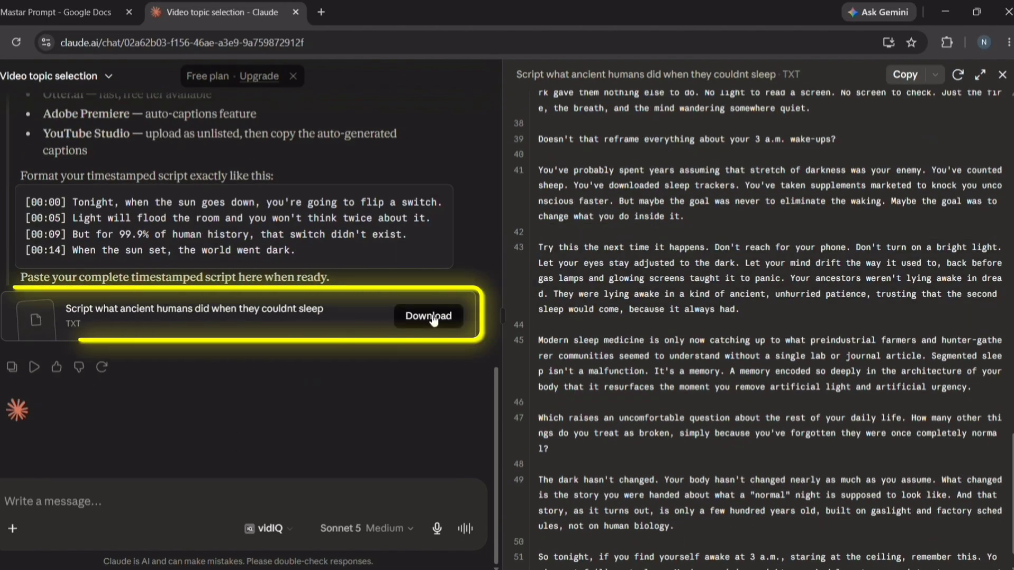
scroll(699, 186, "up", 15)
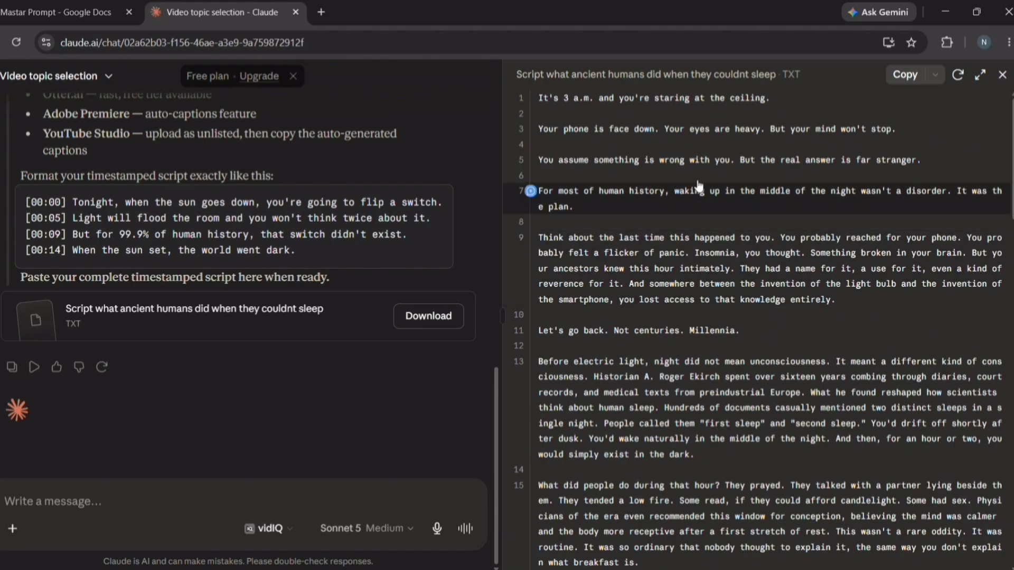
left_click(905, 75)
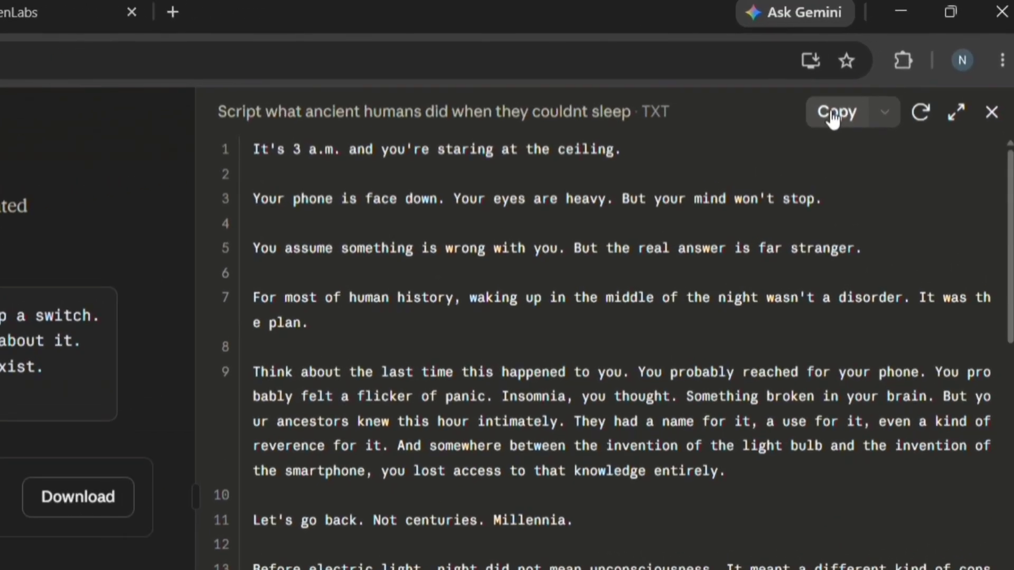
In ElevenLabs, check the remaining credits against the 10,000-credit total
left_click(336, 9)
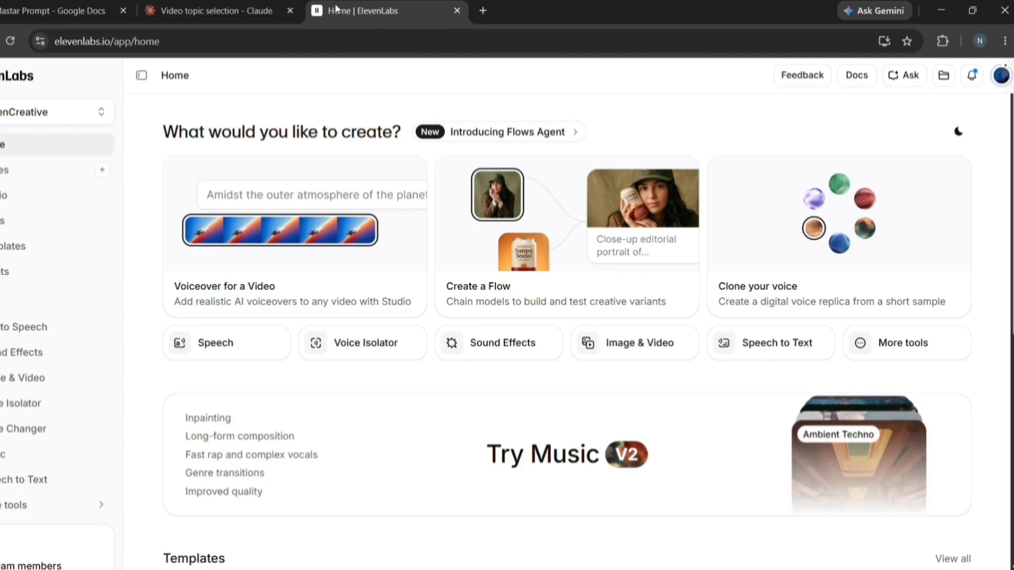
left_click(1000, 75)
left_click_drag(965, 158, 935, 146)
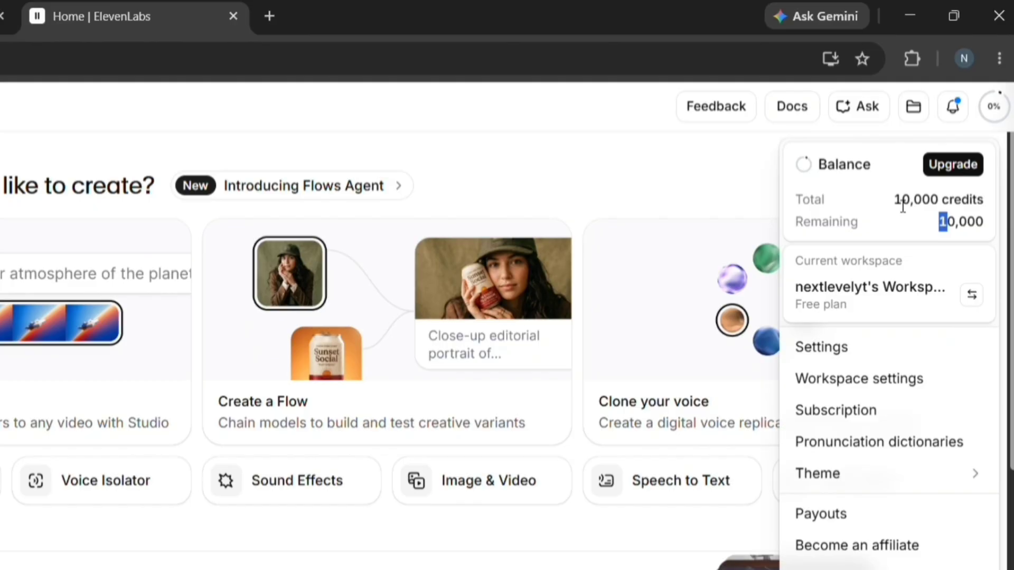
left_click_drag(893, 200, 989, 202)
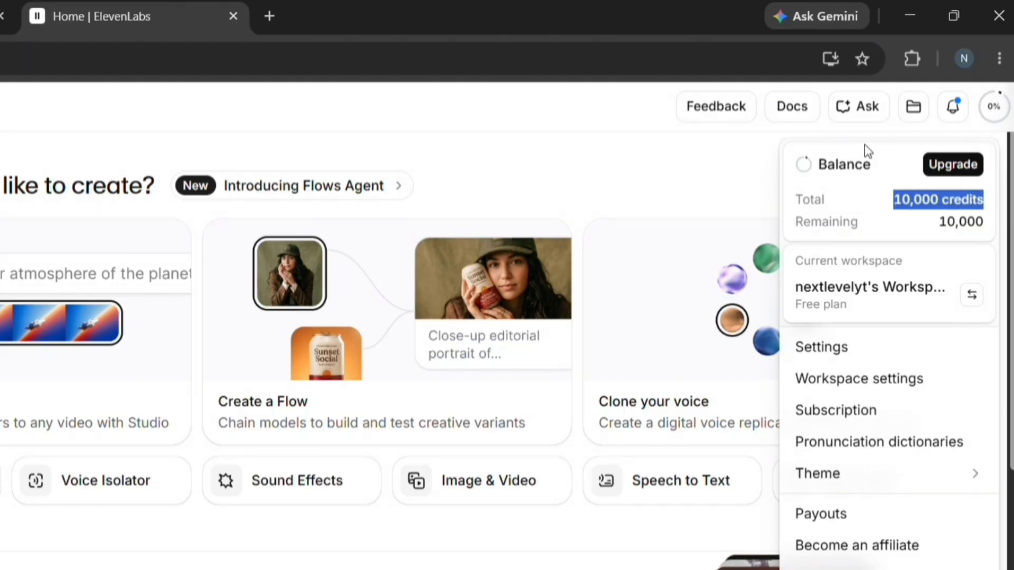
left_click(994, 107)
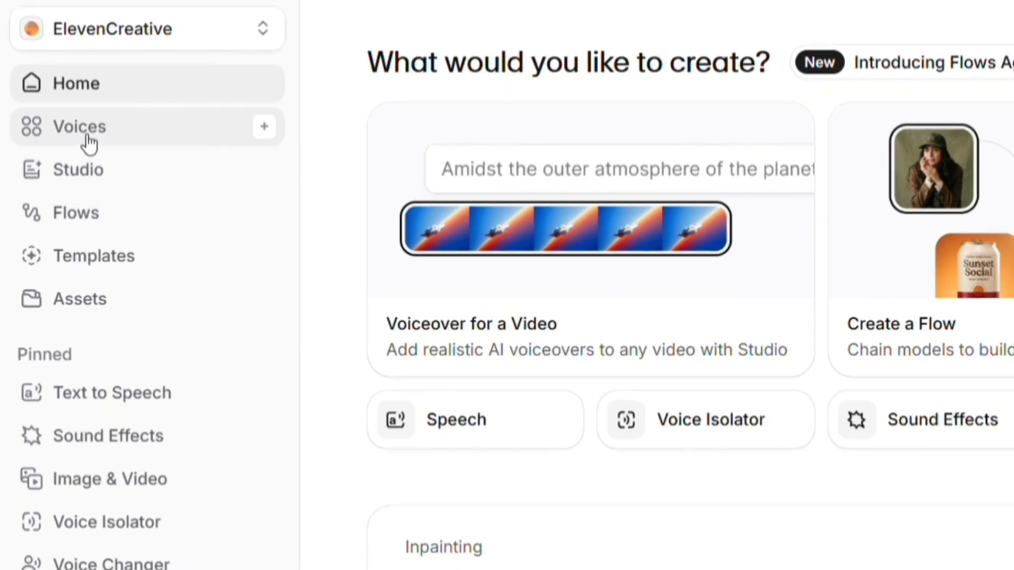
Search the voice library for 'raunak', add the second voice to My Voices, and go to Text to Speech
left_click(87, 141)
left_click(195, 199)
type("r")
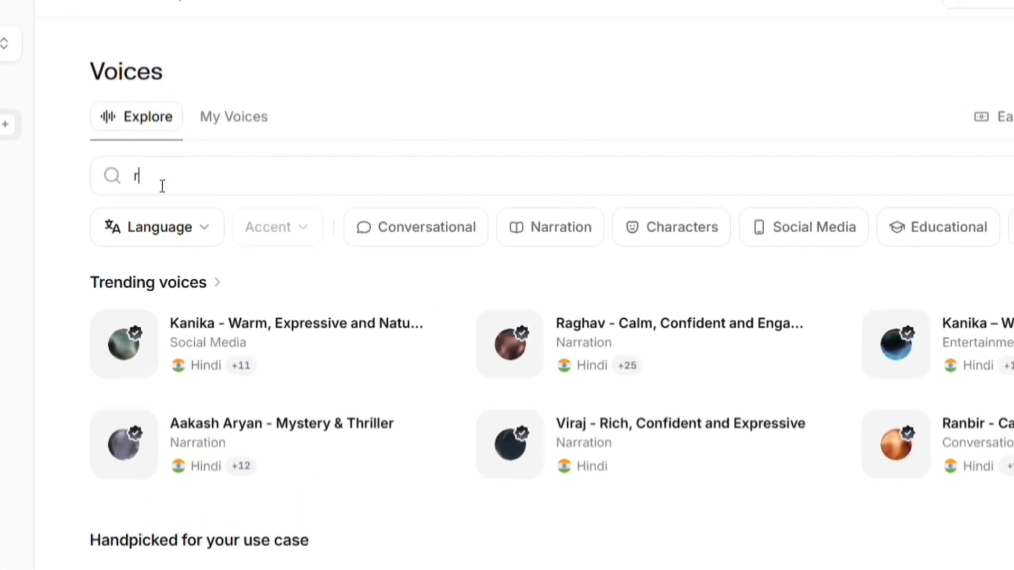
type("aunak")
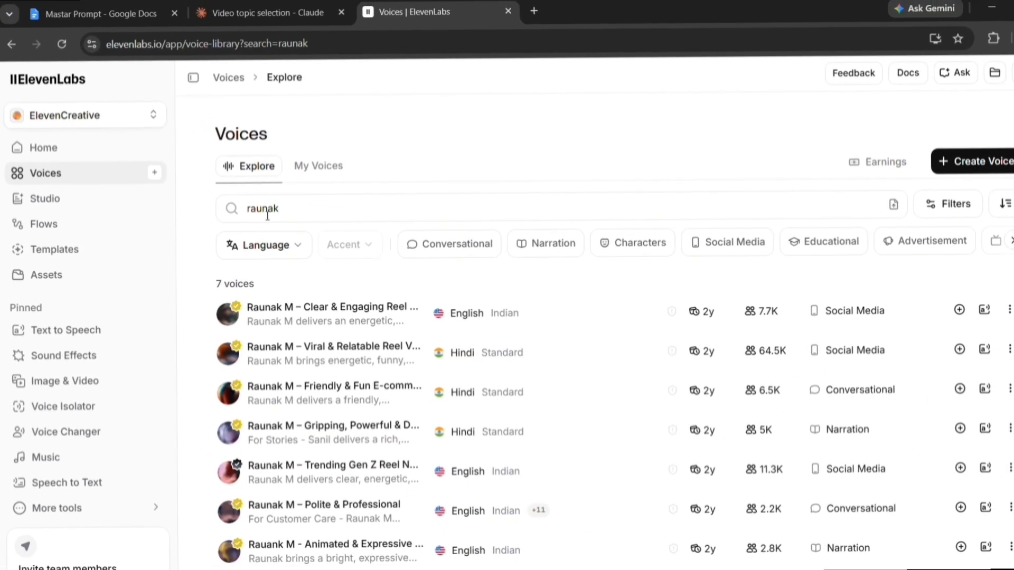
left_click(961, 350)
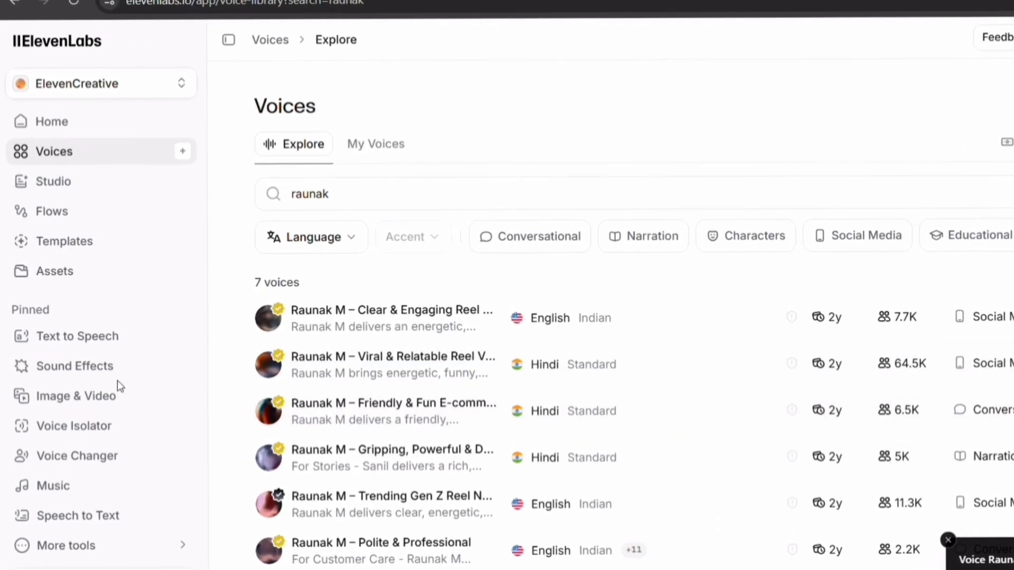
left_click(140, 345)
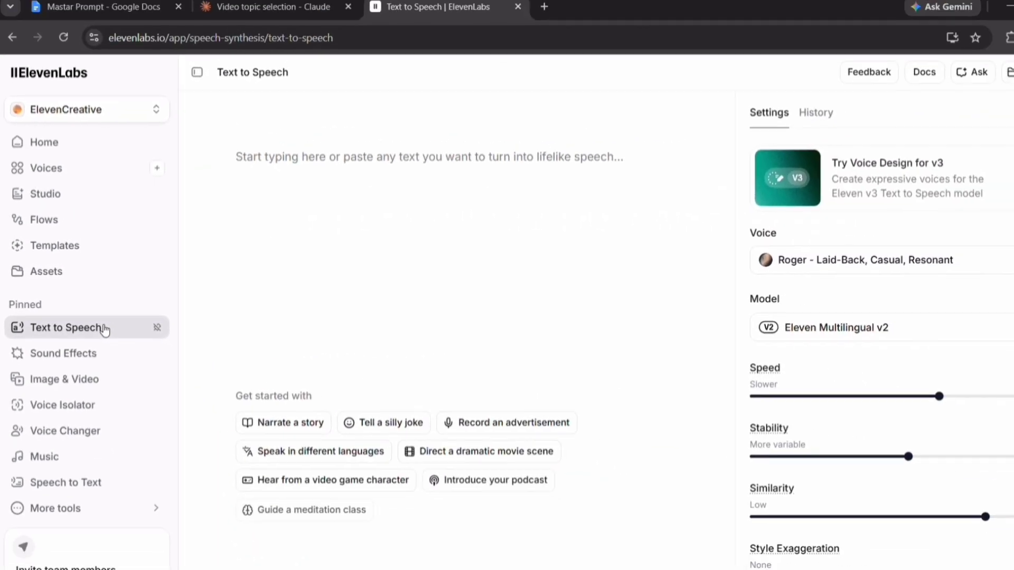
Paste the sleep script into the editor and select the Raunak M – Viral & Relatable Reel Voice
left_click(648, 406)
key("ctrl+v")
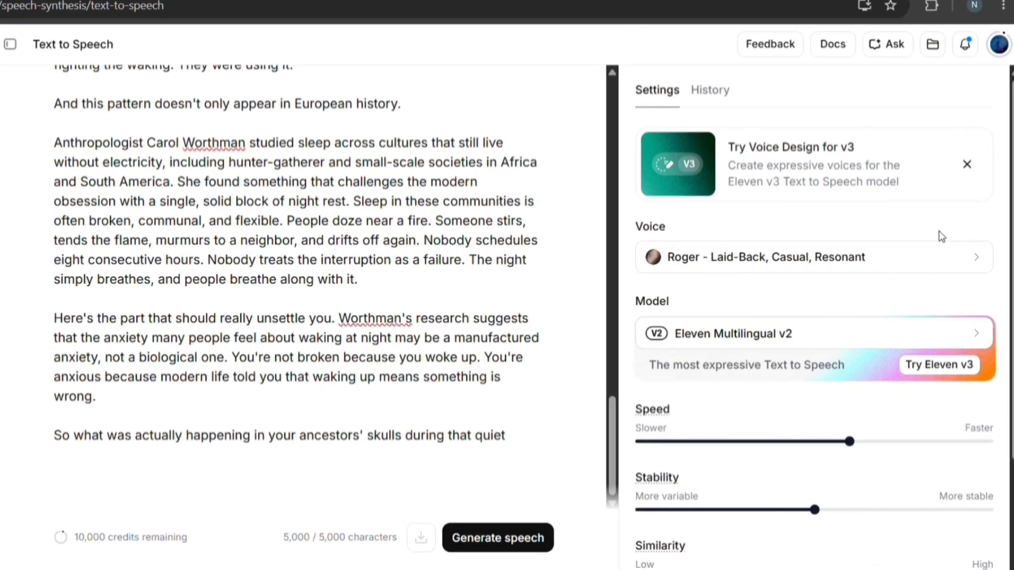
left_click(935, 260)
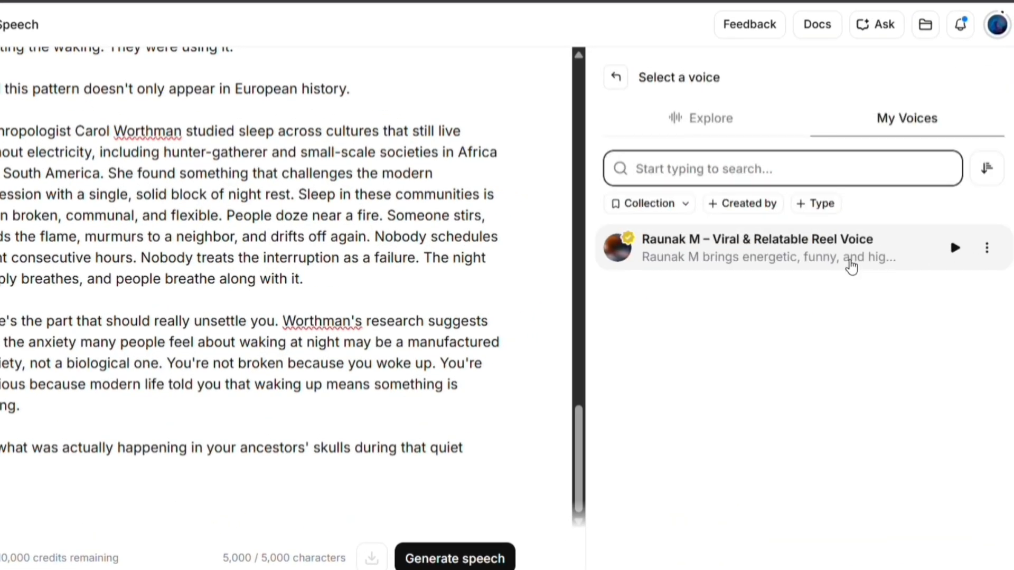
left_click(746, 244)
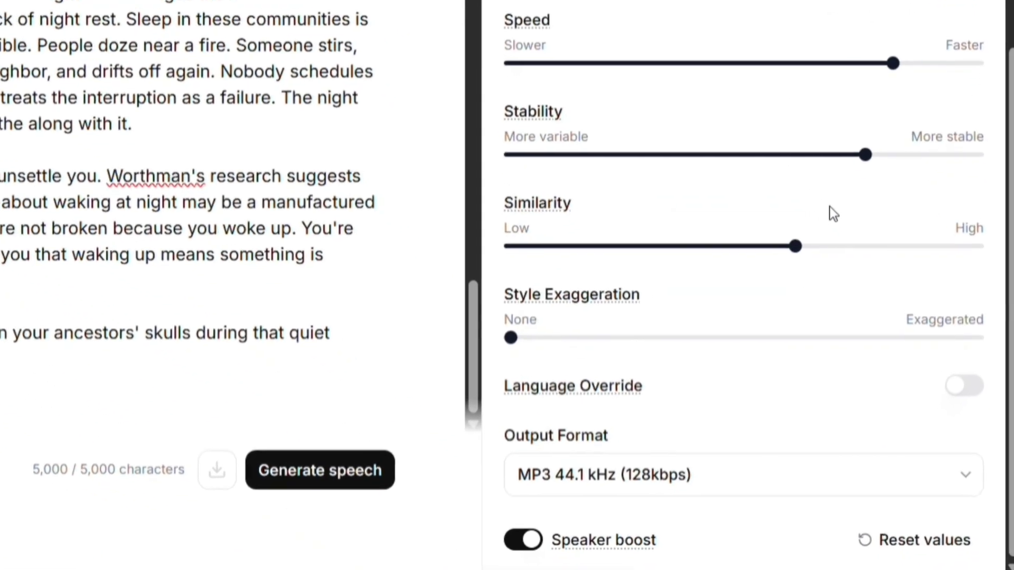
Reset speed, stability and similarity to defaults and switch the model to Eleven Flash v2.5
left_click(907, 545)
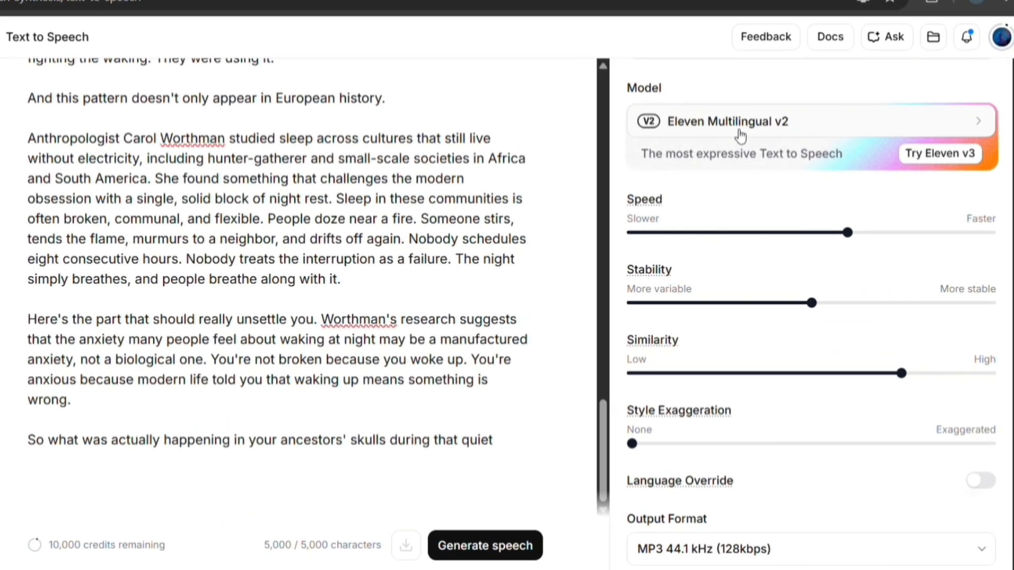
left_click(792, 147)
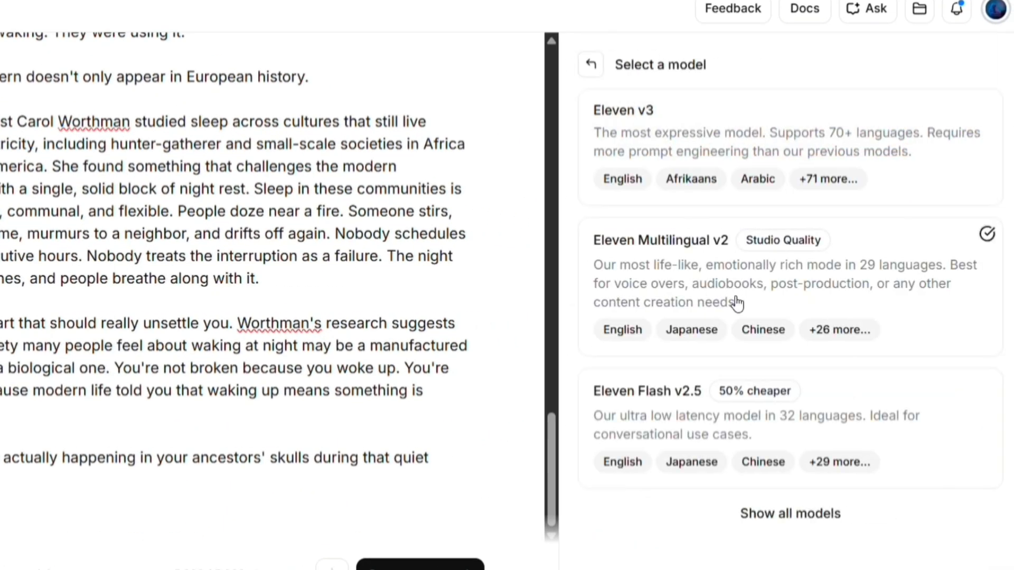
left_click(783, 405)
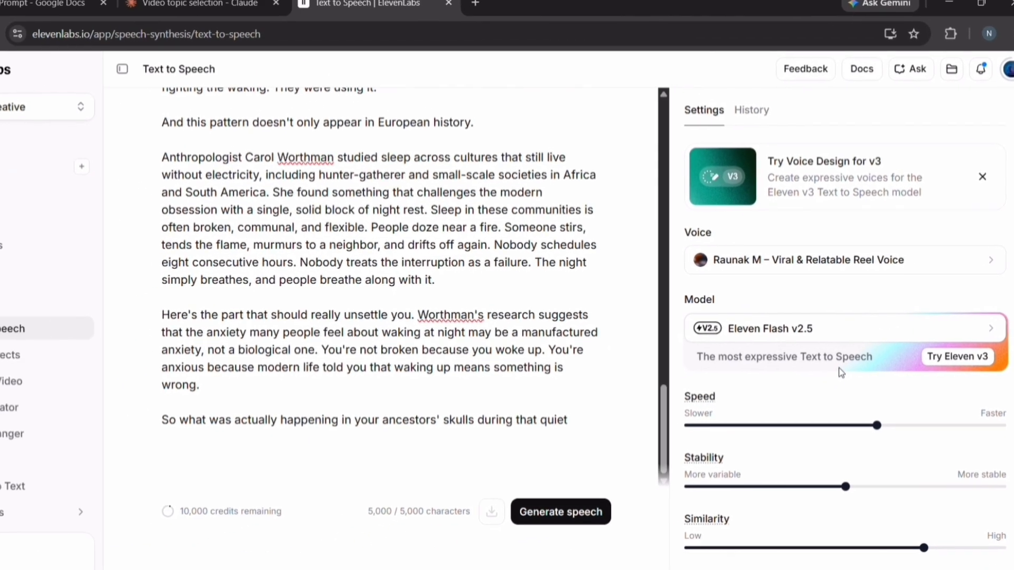
scroll(771, 397, "down", 3)
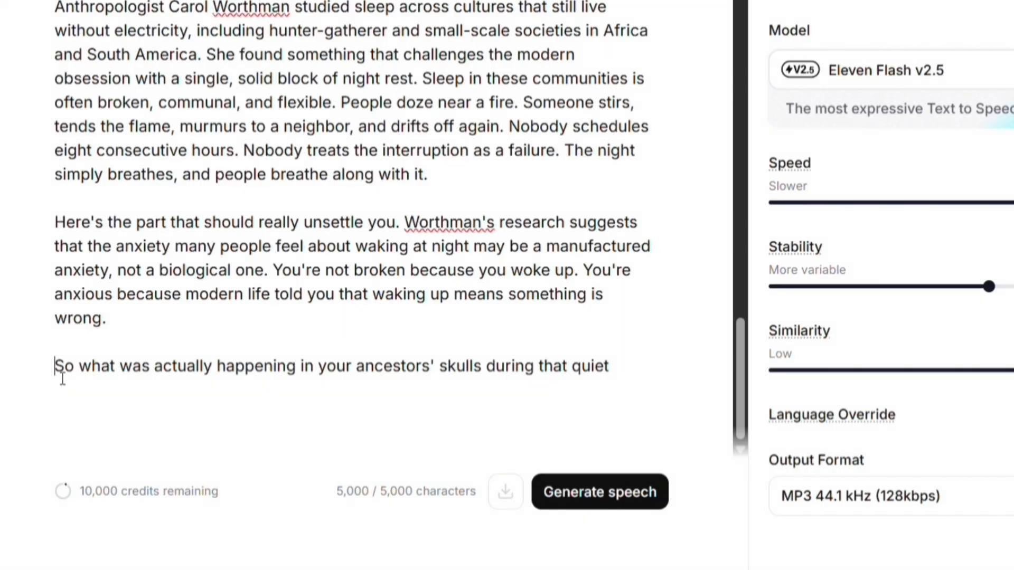
Delete the cut-off final line, generate speech for 4,924 characters, and copy the last voiced paragraph
left_click_drag(62, 378, 625, 383)
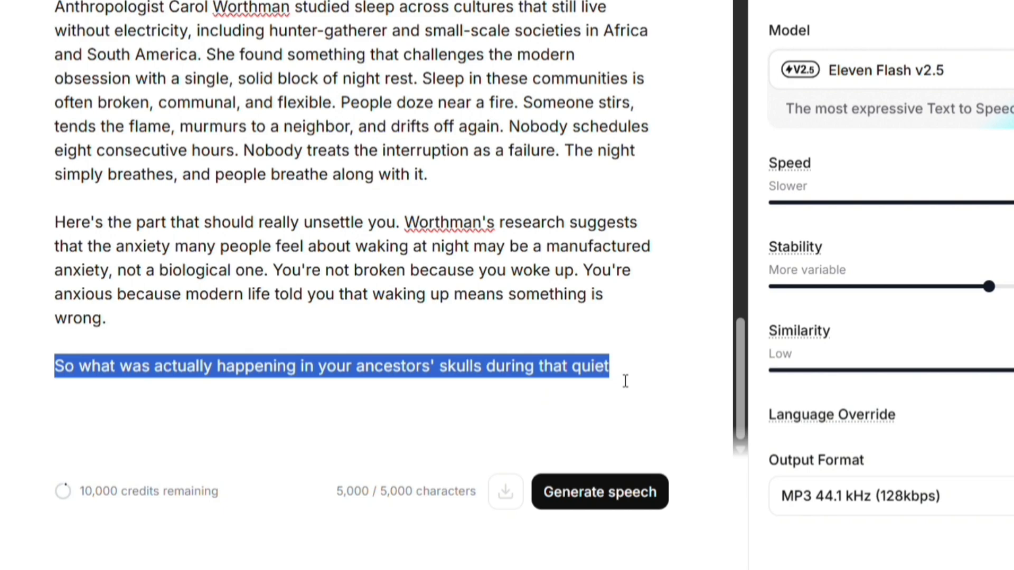
key("BackSpace")
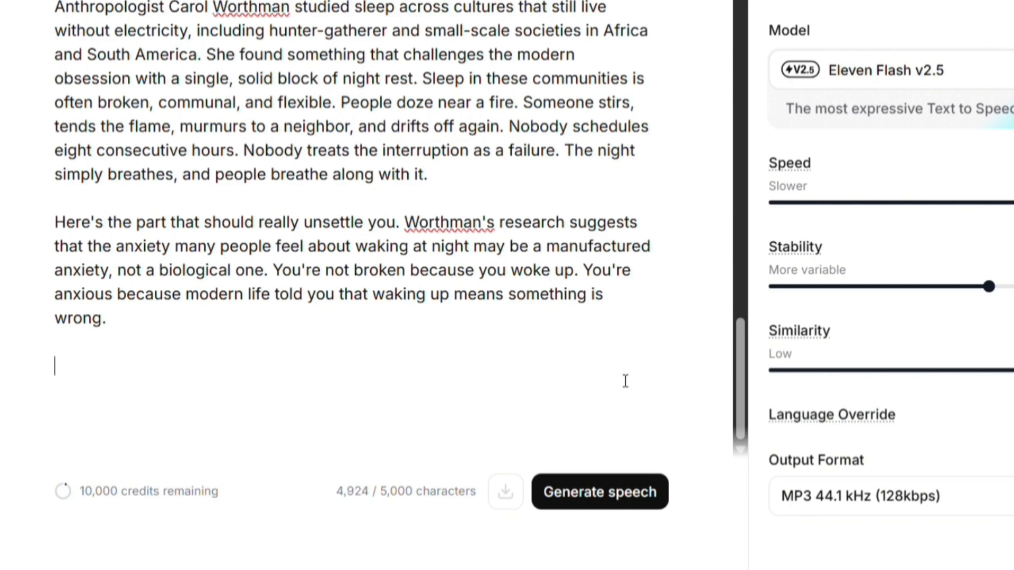
left_click(623, 491)
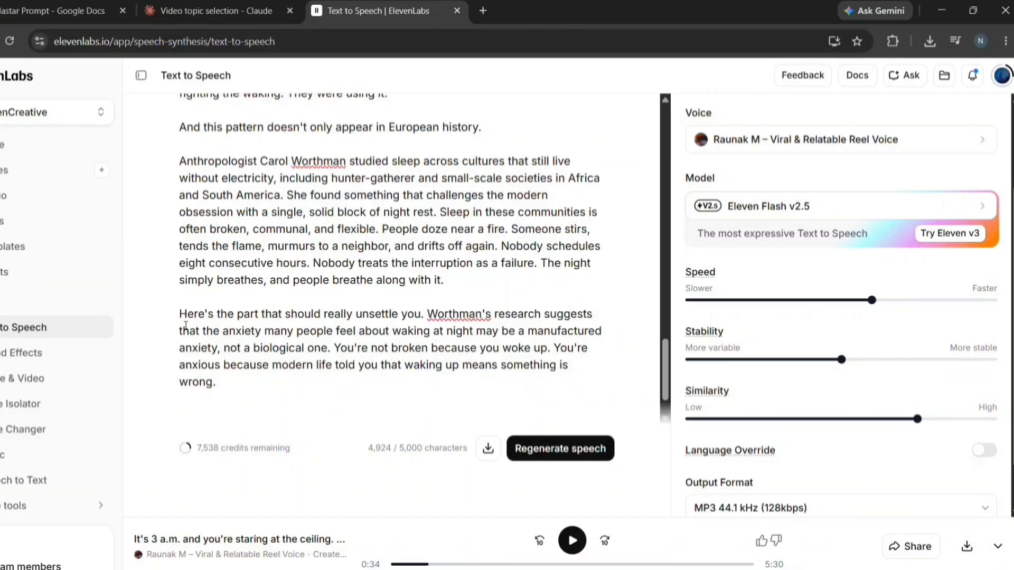
left_click_drag(184, 318, 260, 383)
key("ctrl+c")
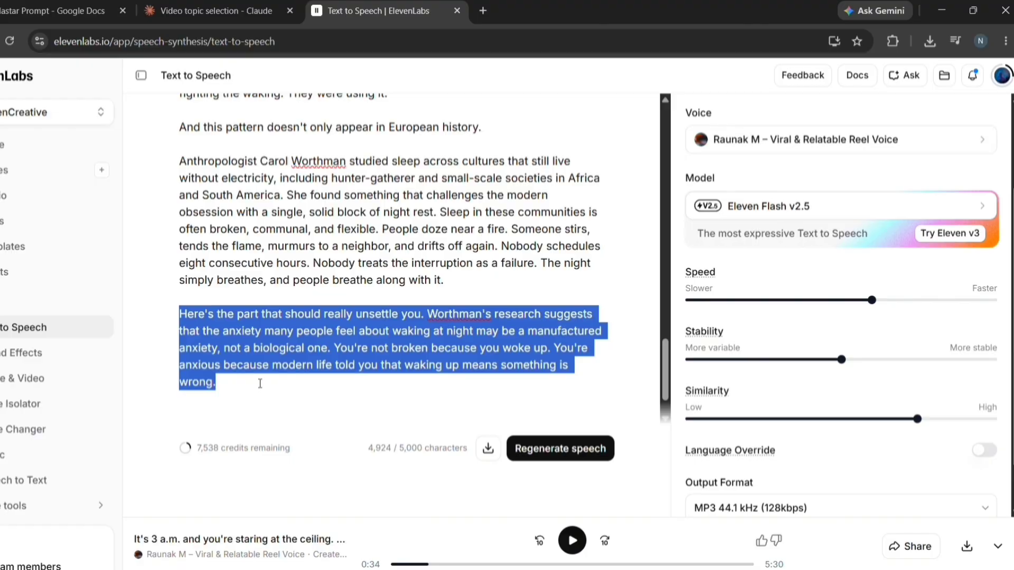
left_click(227, 12)
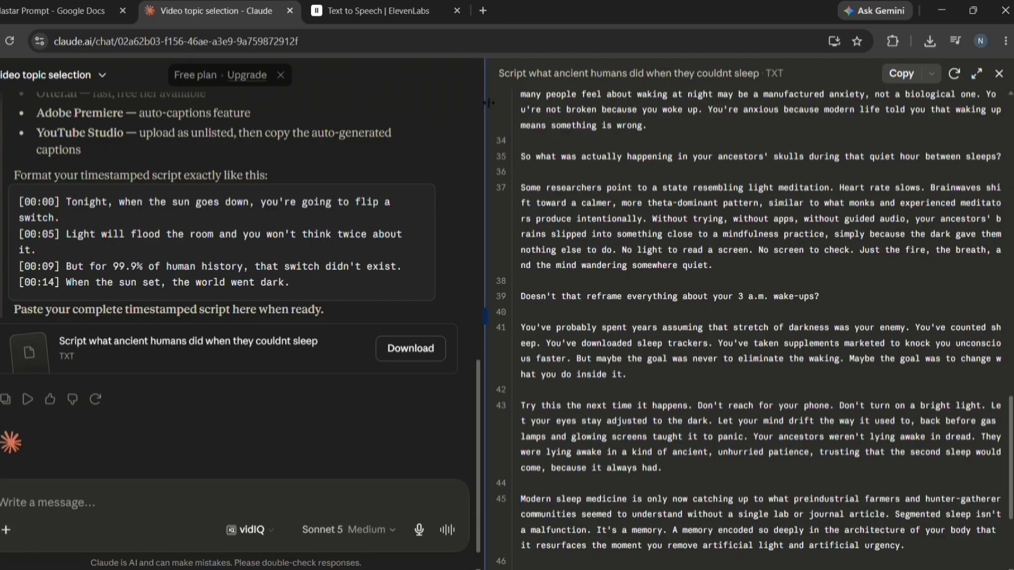
Locate the last voiced paragraph in Claude's script and copy lines 35 through the end
left_click_drag(485, 109, 305, 114)
key("ctrl+f")
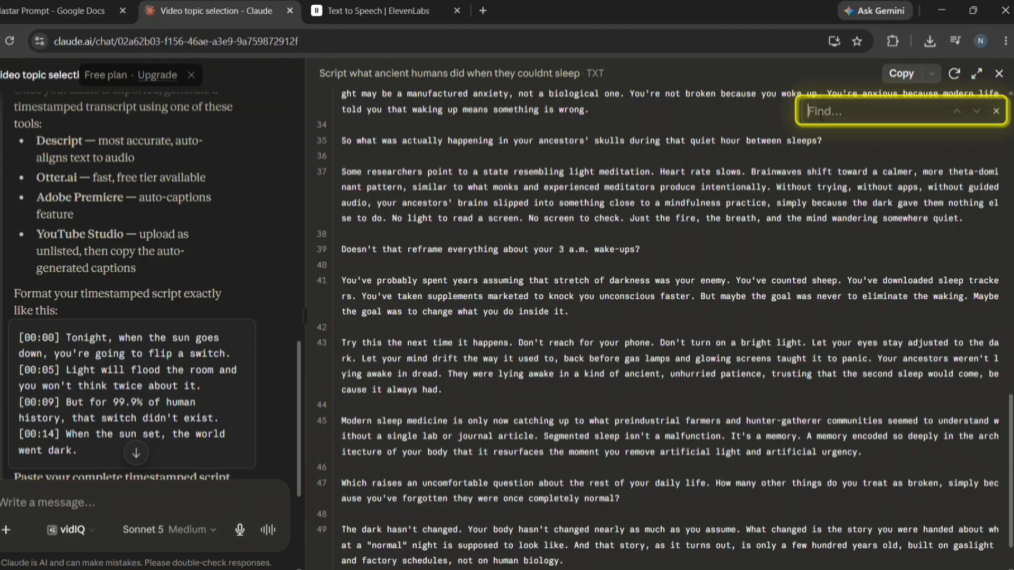
key("ctrl+v")
left_click(333, 174)
scroll(445, 189, "up", 3)
left_click(368, 243)
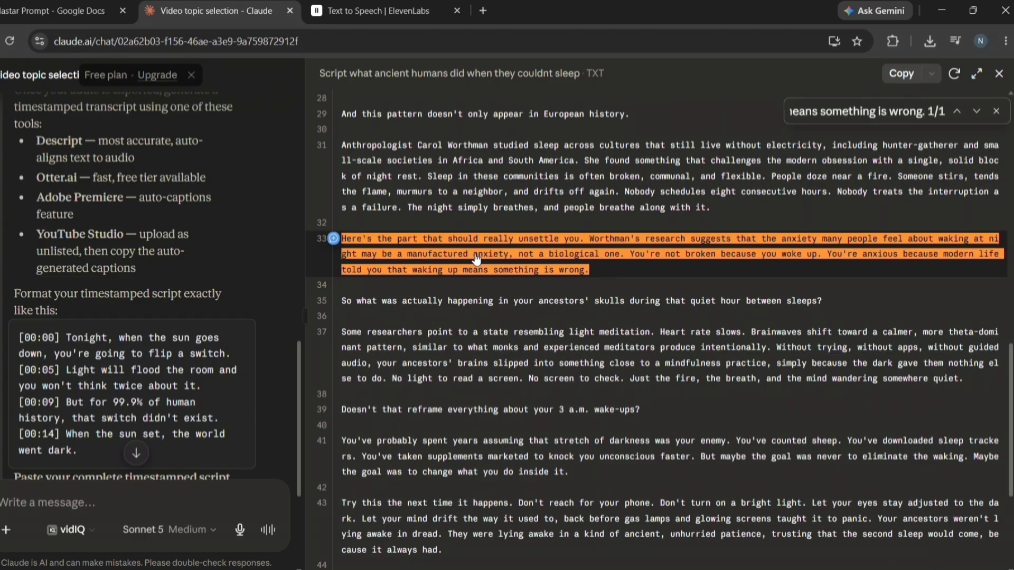
left_click_drag(344, 301, 502, 568)
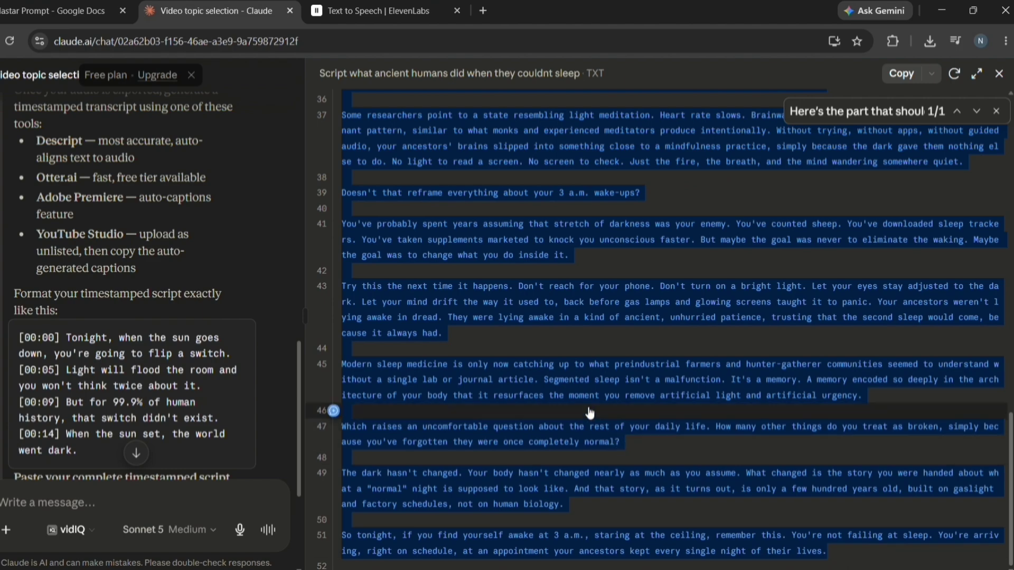
scroll(504, 232, "up", 2)
Replace the ElevenLabs editor text with the 2,486-character script ending and generate its speech
key("ctrl+Tab")
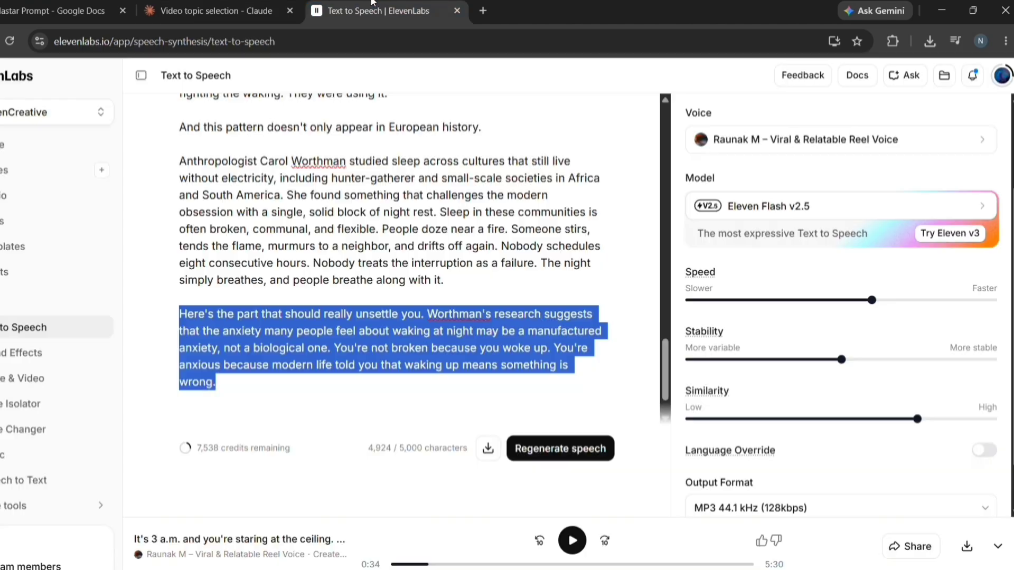
double_click(369, 196)
left_click(369, 196)
key("ctrl+a")
key("BackSpace")
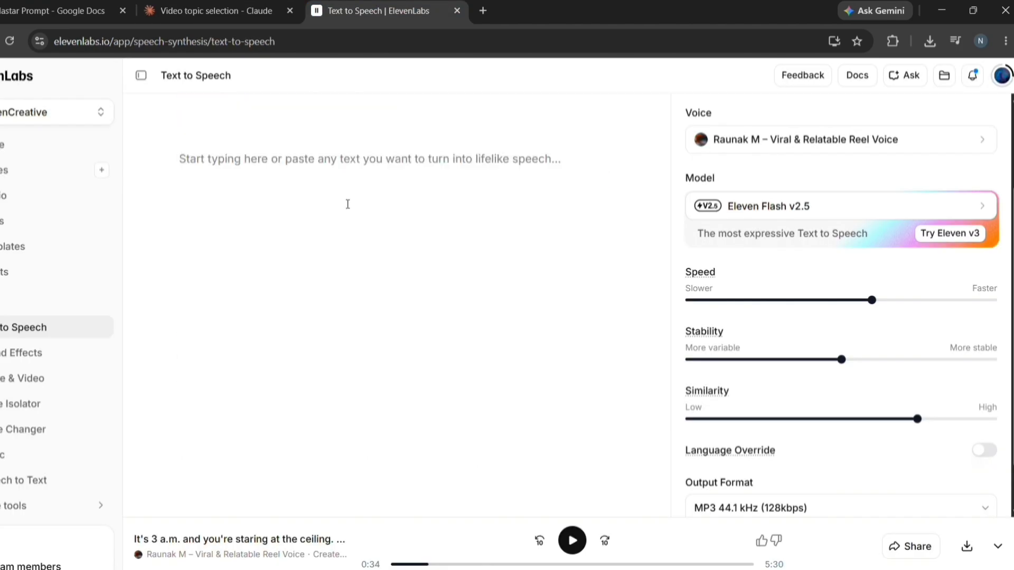
key("ctrl+v")
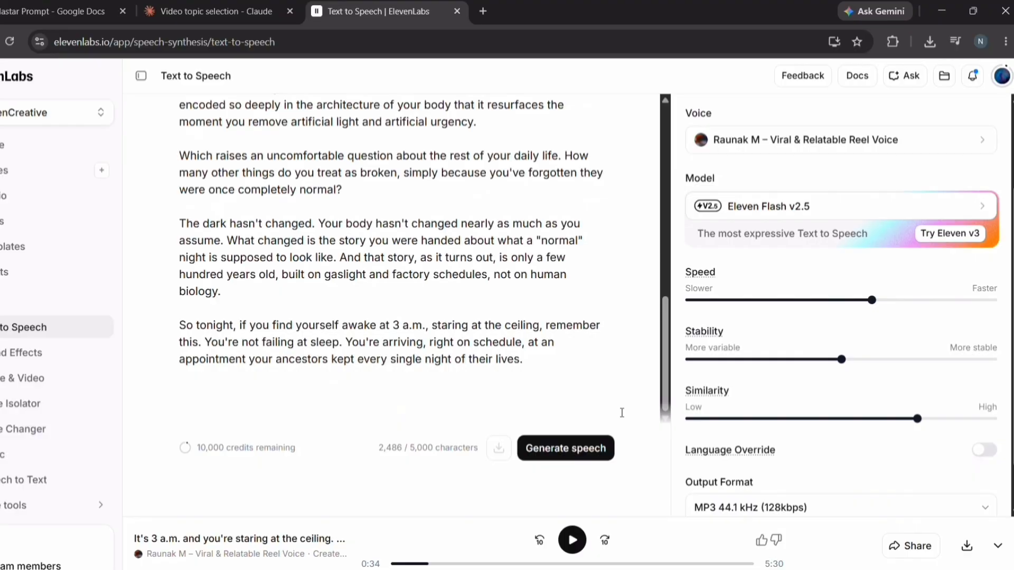
left_click(575, 447)
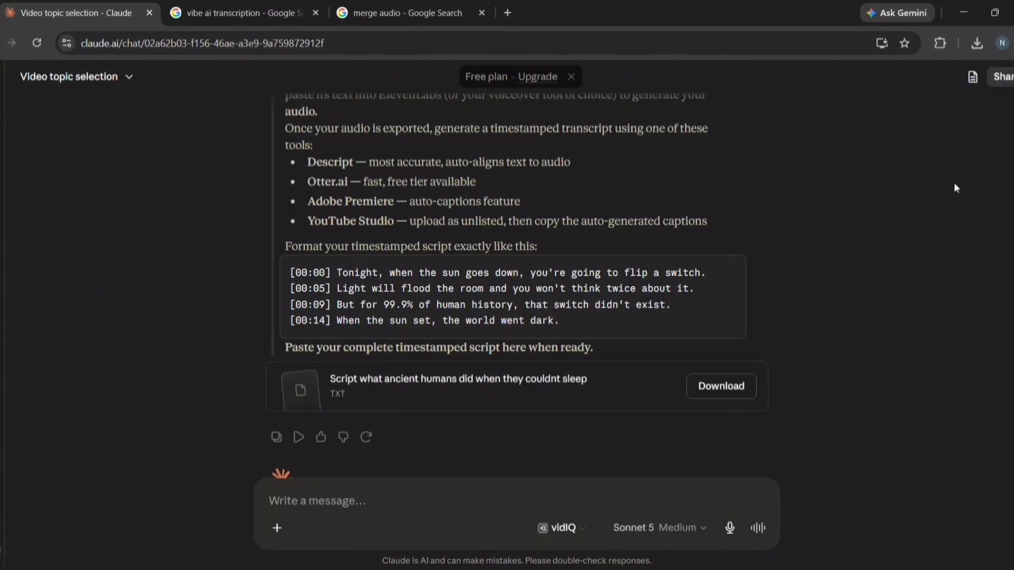
Read Claude's instructions for a timestamped transcript in [00:00] format
left_click_drag(285, 347, 383, 353)
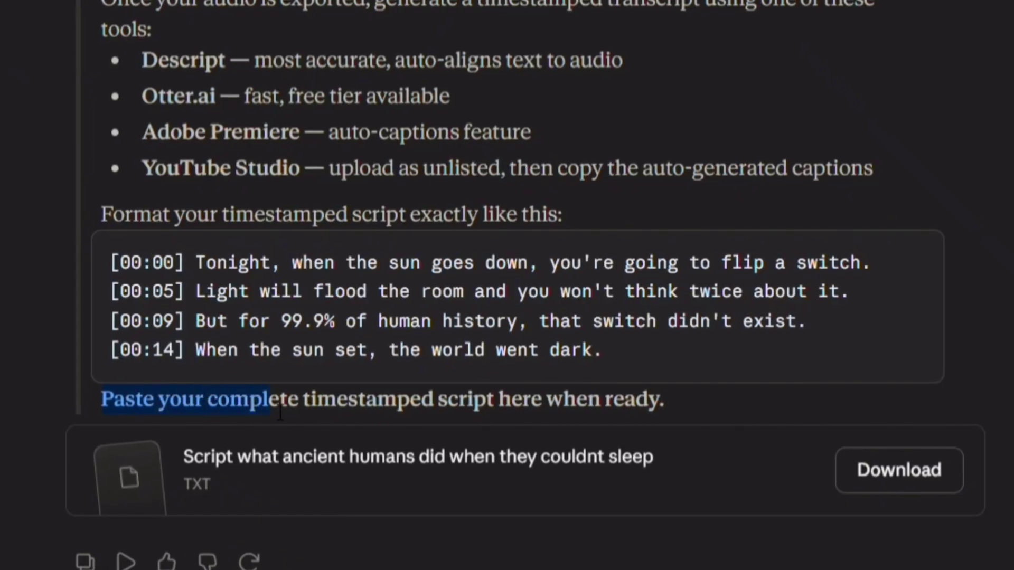
left_click_drag(281, 412, 679, 412)
left_click(683, 410)
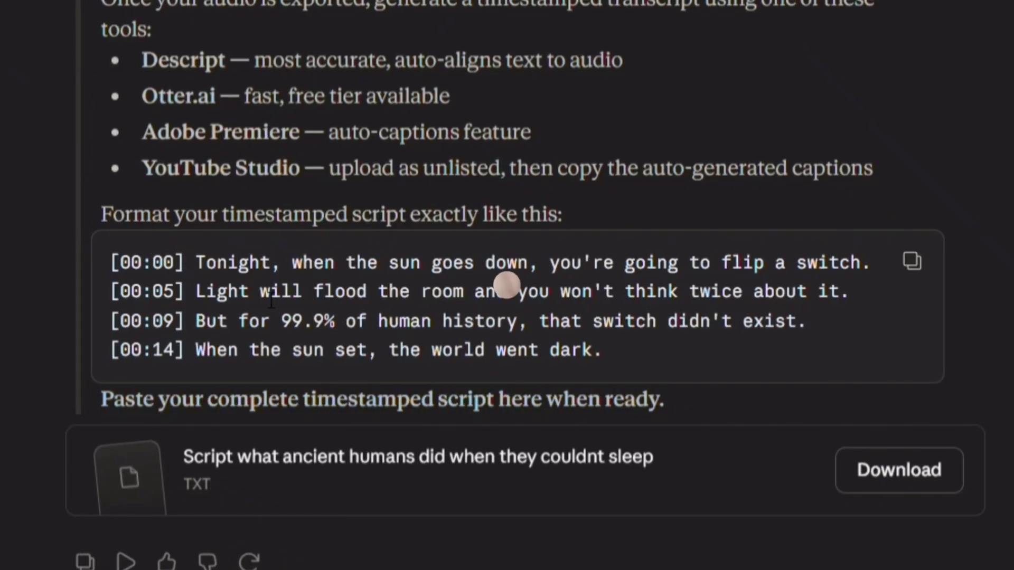
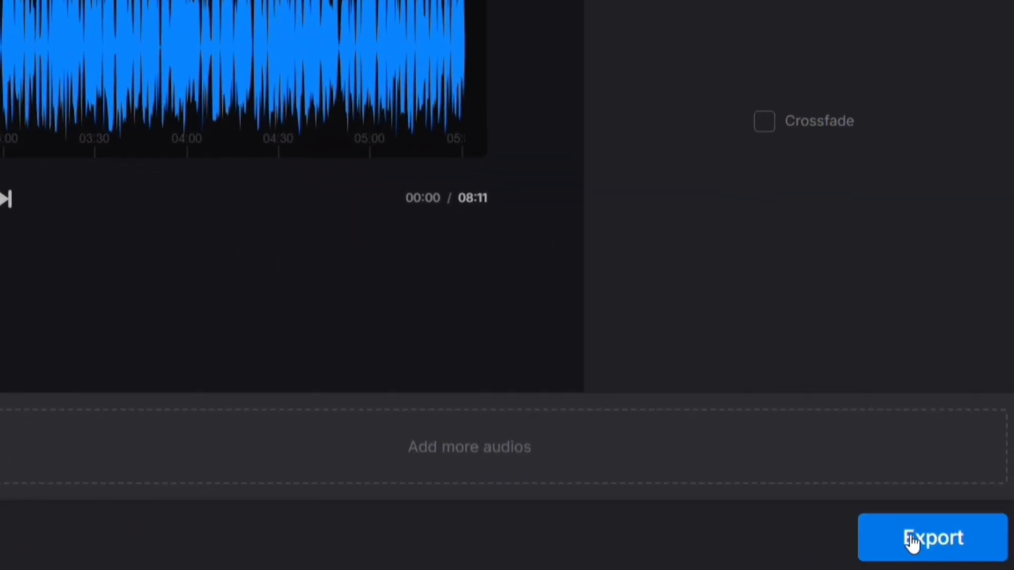
Export the merged 8:11 audio from Clideo and download the 18.7 MB MP3
left_click(940, 544)
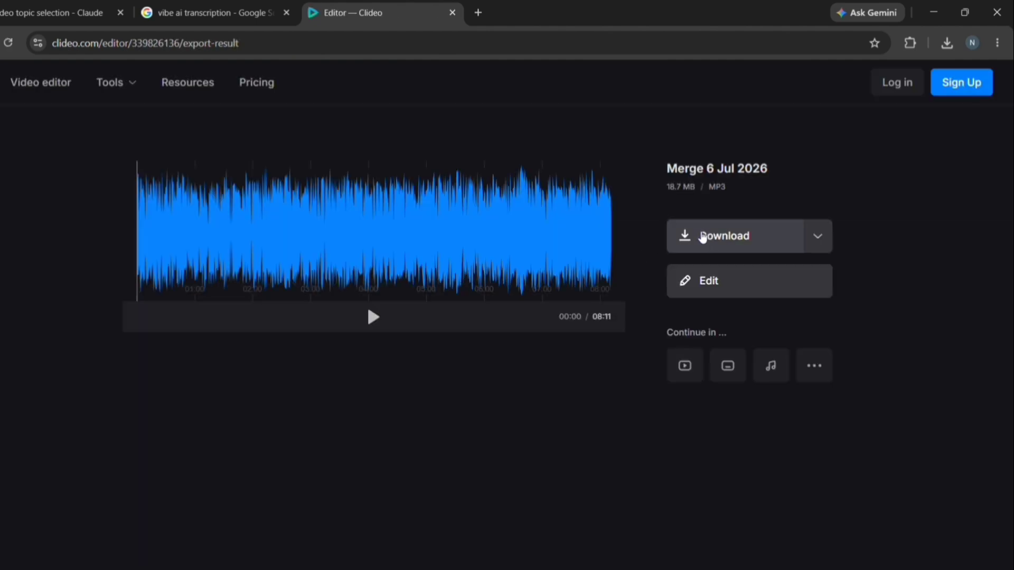
left_click(700, 237)
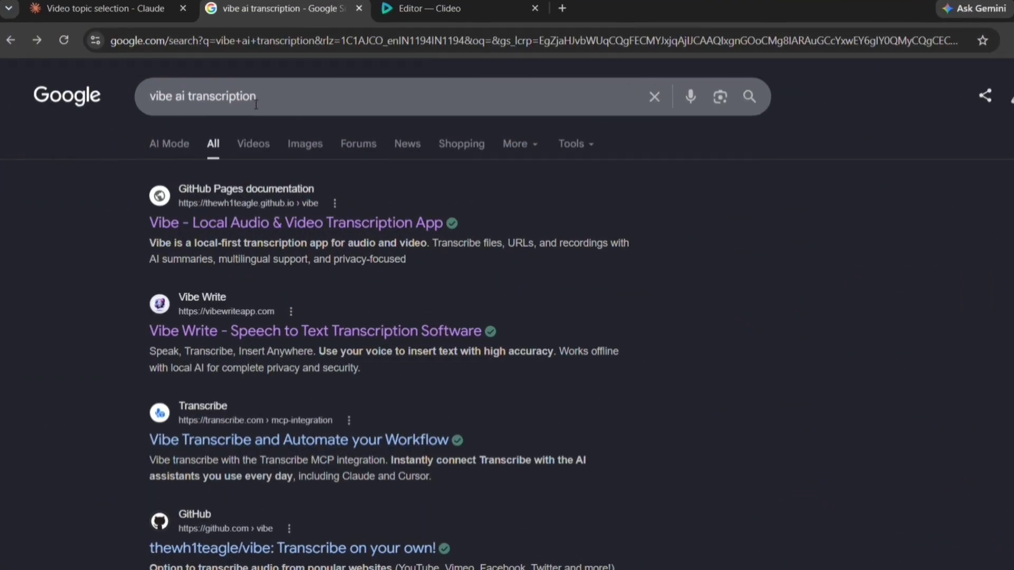
Open the 'Vibe - Local Audio & Video Transcription App' result for 'vibe ai transcription'
left_click_drag(249, 100, 162, 107)
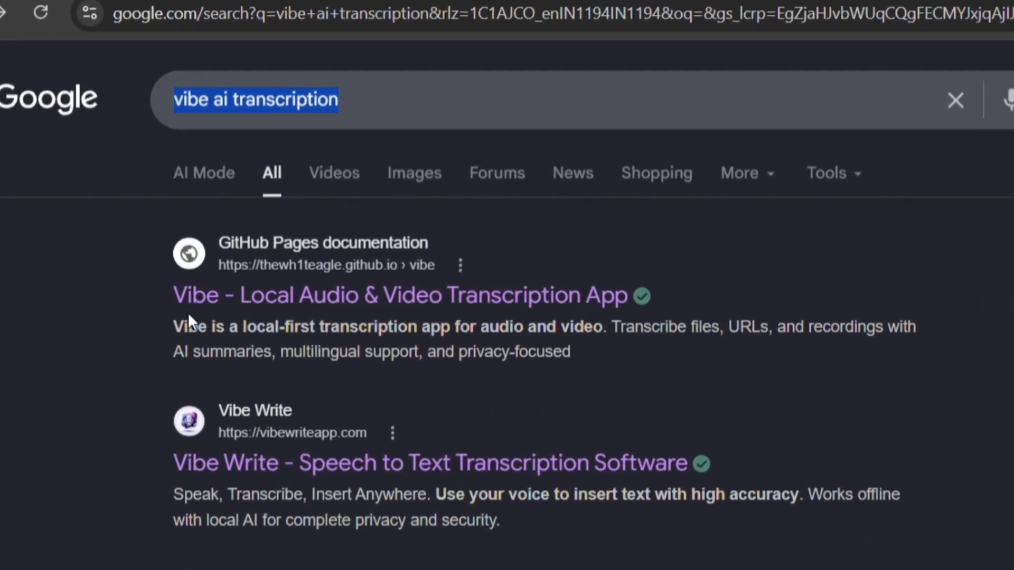
left_click(358, 299)
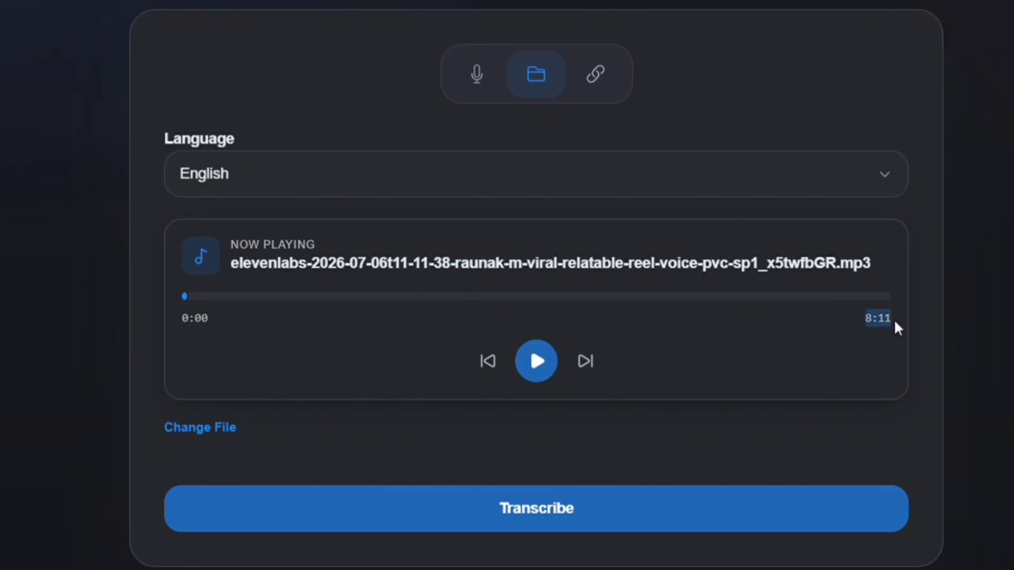
Transcribe the 8:11 narration MP3 in English and select the timestamped transcript from 00:00 onward
left_click(881, 353)
left_click(561, 512)
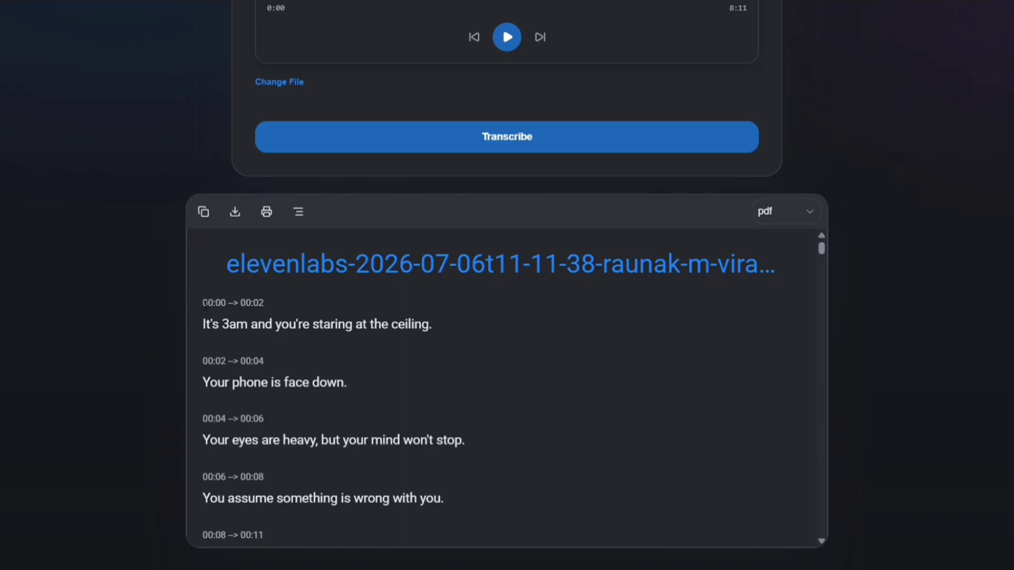
key("ctrl+a")
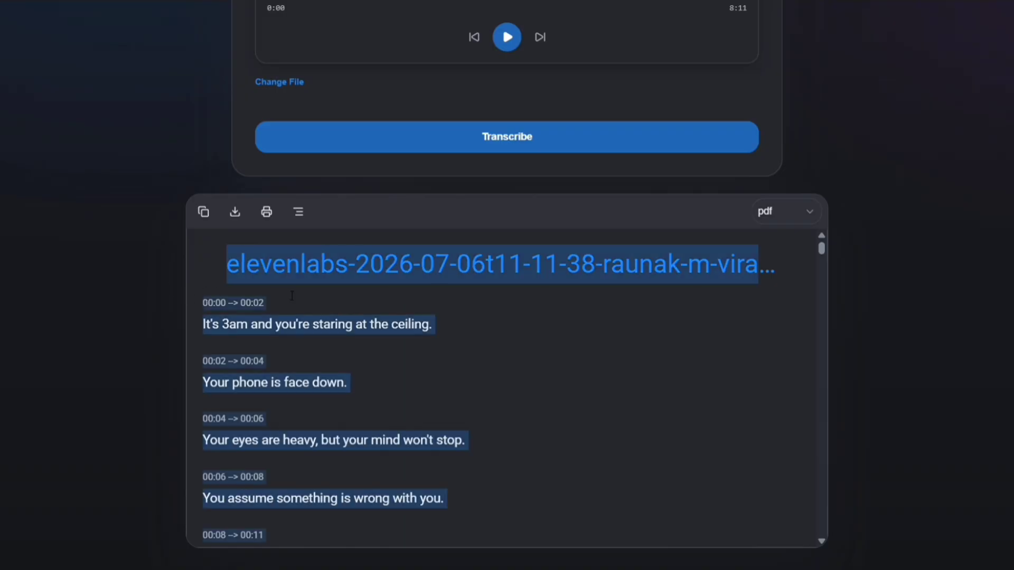
left_click(292, 296)
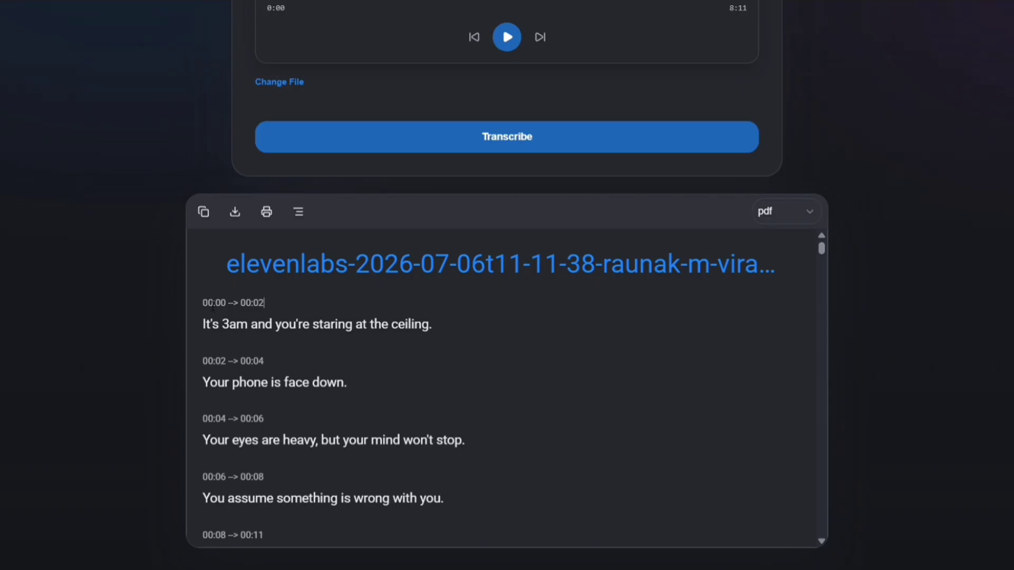
left_click_drag(236, 313, 843, 512)
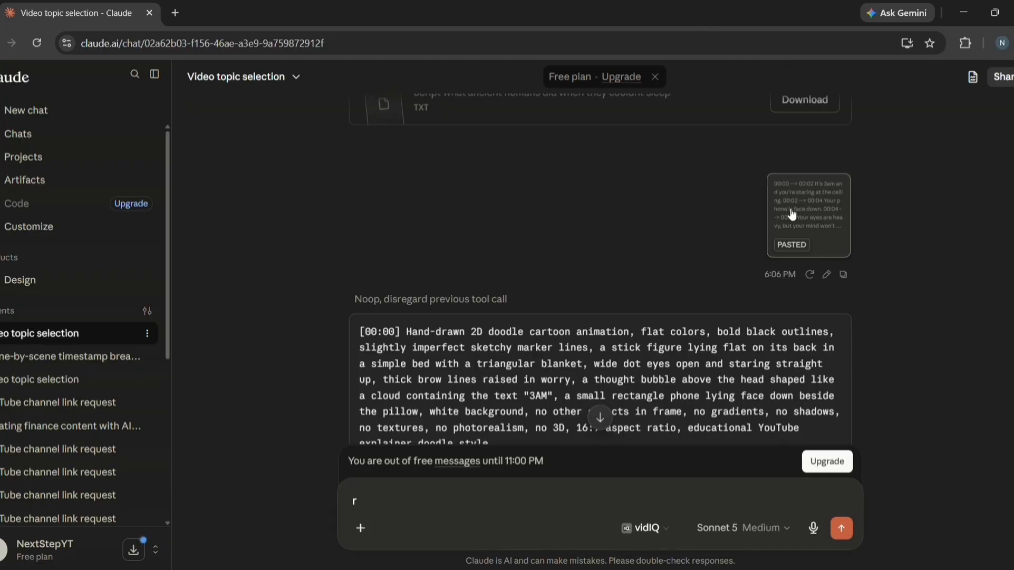
Review the pasted transcript and Claude's first doodle prompts at [00:00], [00:02] and [00:04]
left_click(808, 215)
left_click_drag(545, 128, 763, 145)
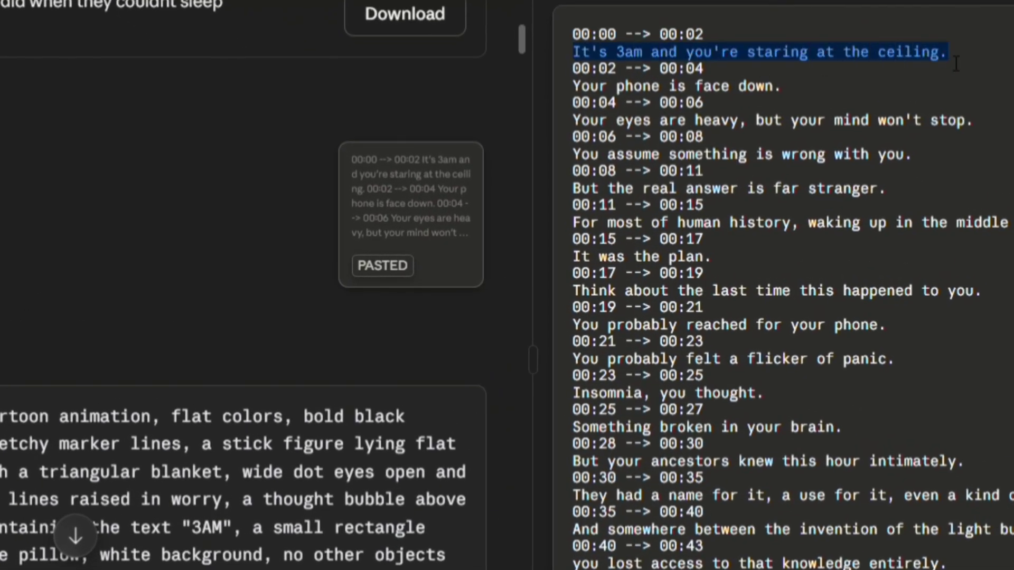
left_click_drag(574, 88, 772, 86)
left_click(684, 2)
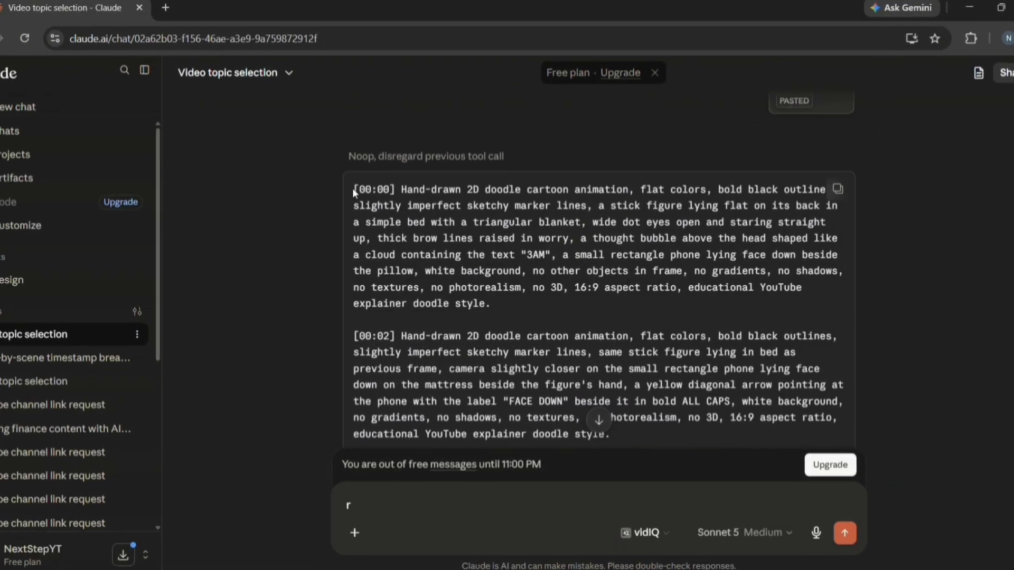
left_click_drag(358, 189, 400, 188)
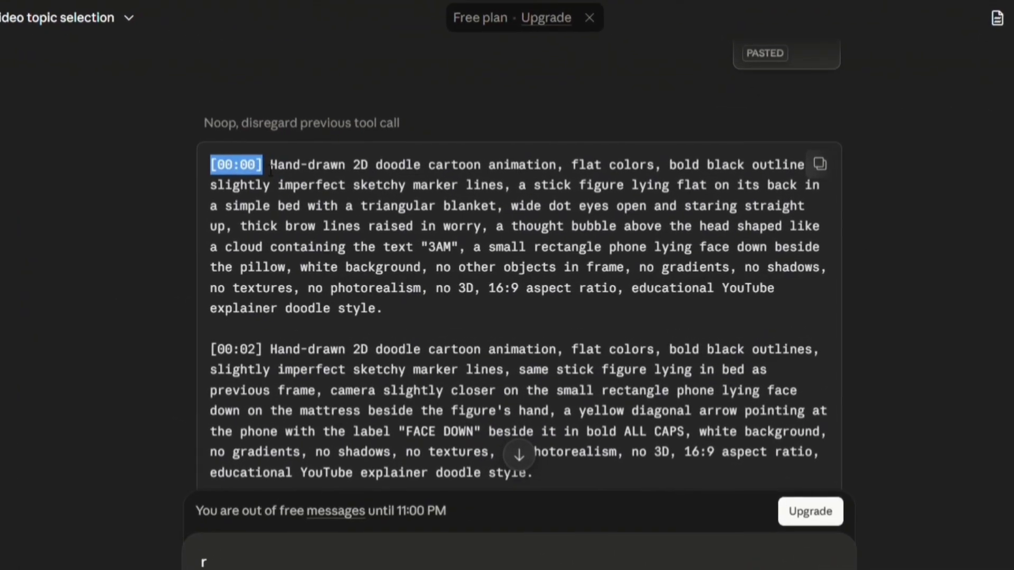
left_click_drag(270, 167, 399, 305)
scroll(399, 305, "down", 3)
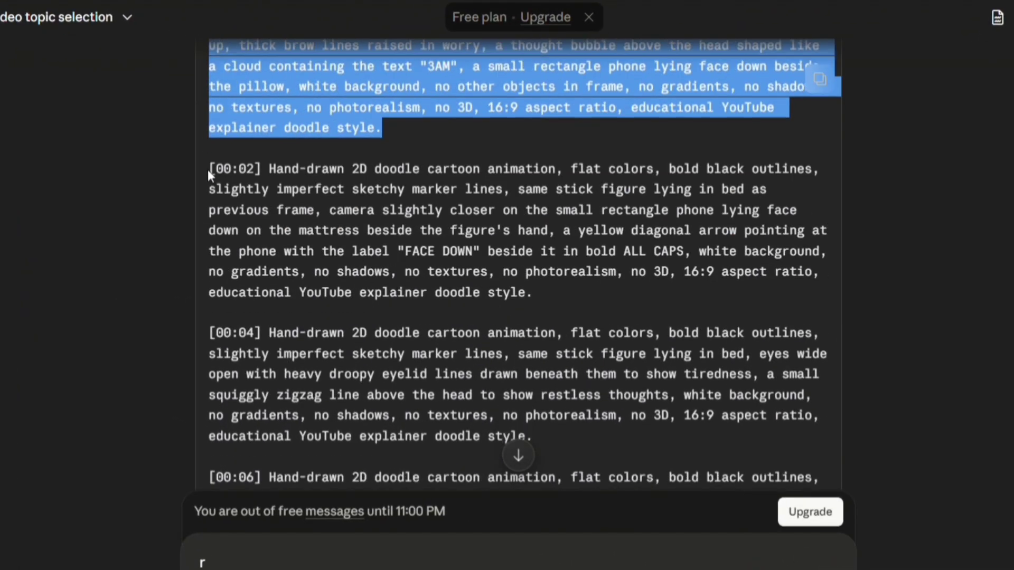
left_click_drag(208, 170, 534, 298)
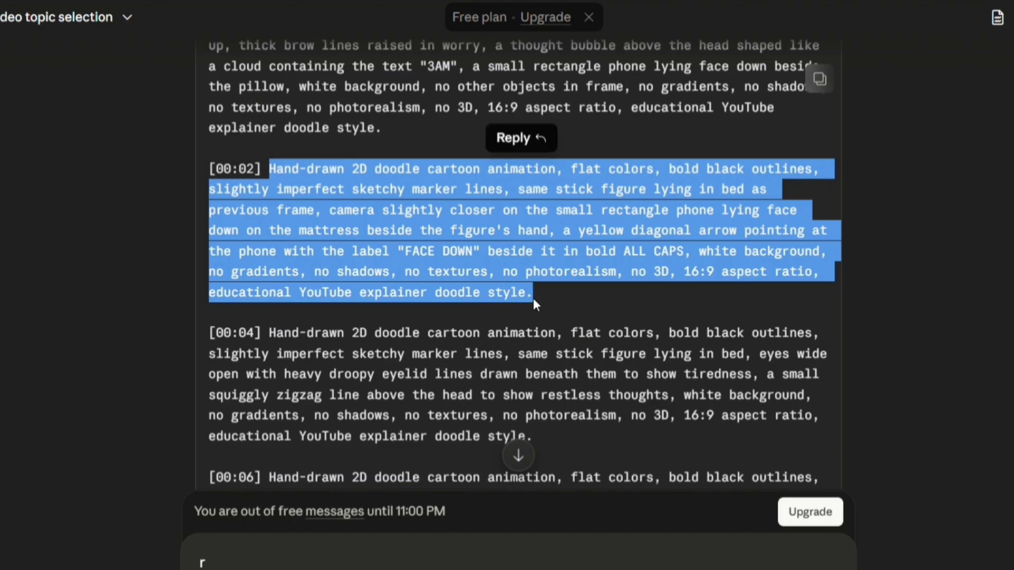
scroll(170, 164, "down", 3)
left_click_drag(209, 153, 533, 266)
left_click(532, 264)
scroll(533, 264, "down", 1)
scroll(532, 264, "down", 20)
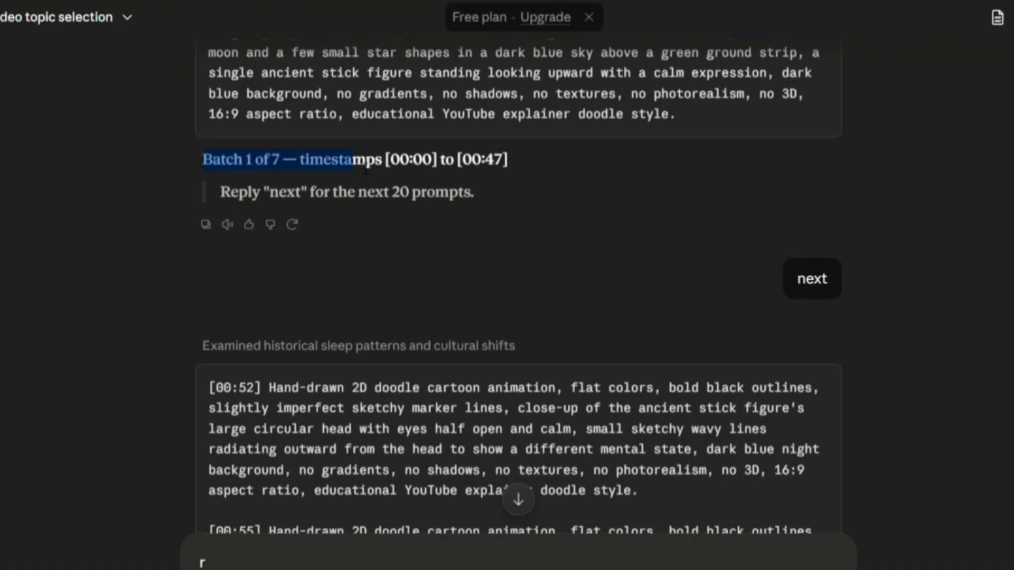
Check Batch 1 of 7 with 20 prompts per batch and request the next batch
left_click_drag(352, 164, 495, 165)
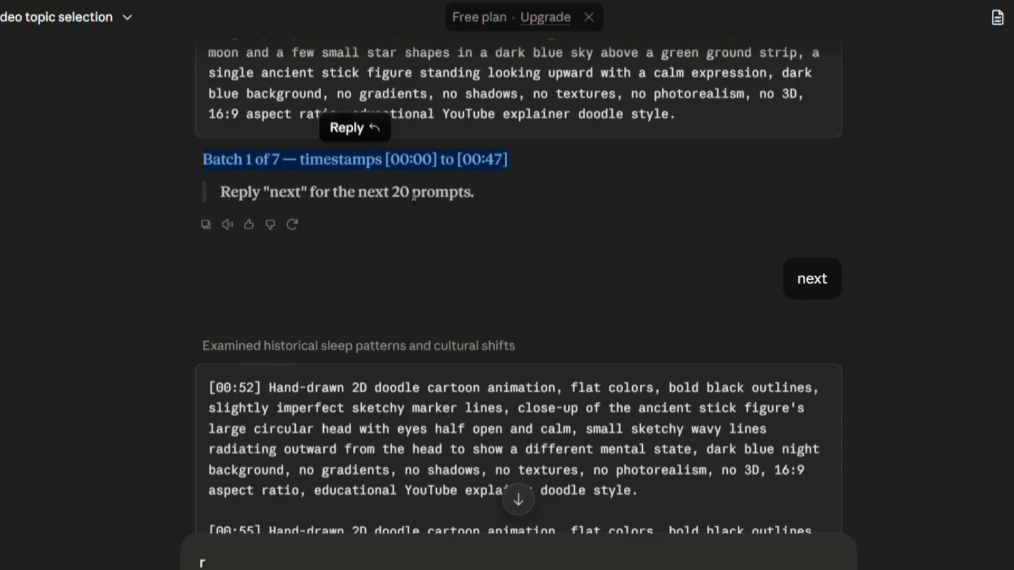
left_click_drag(391, 194, 450, 203)
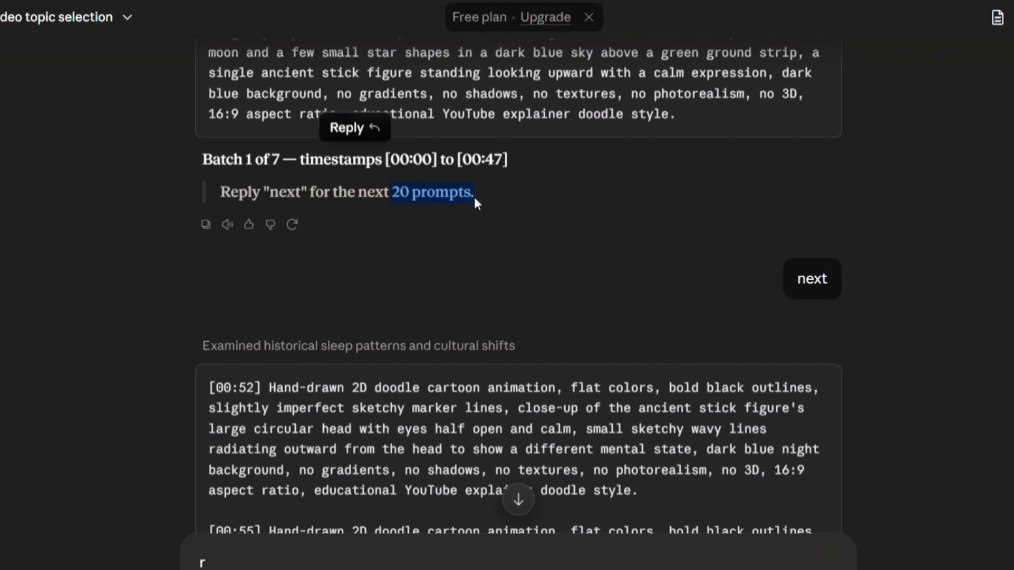
left_click_drag(808, 285, 828, 281)
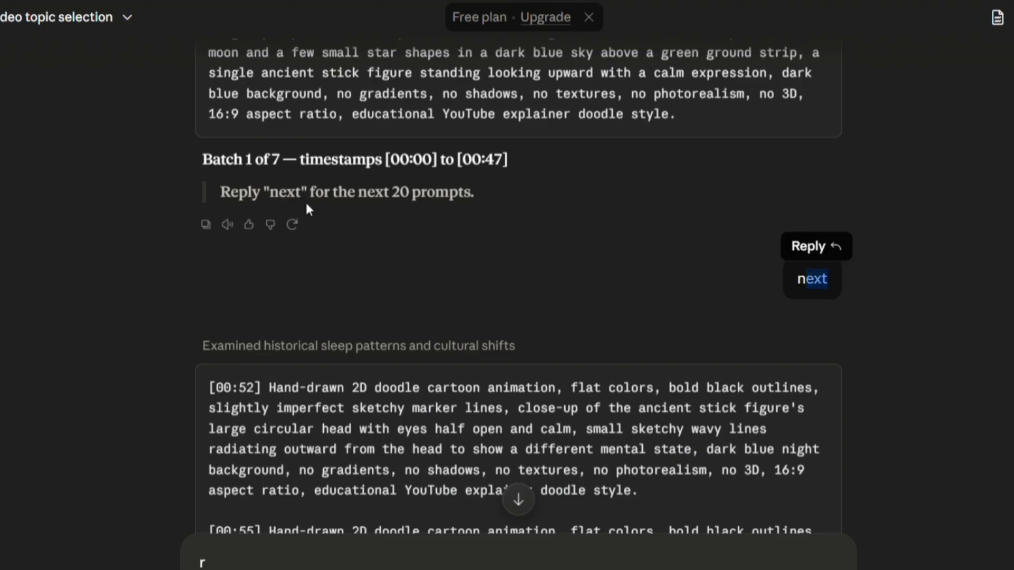
left_click_drag(240, 207, 474, 252)
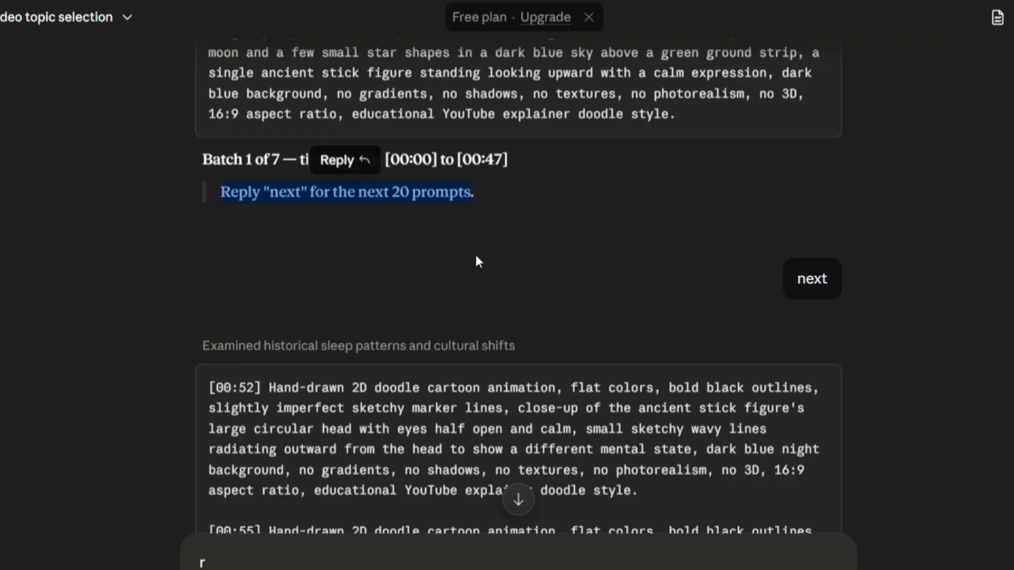
left_click(495, 267)
scroll(298, 184, "down", 10)
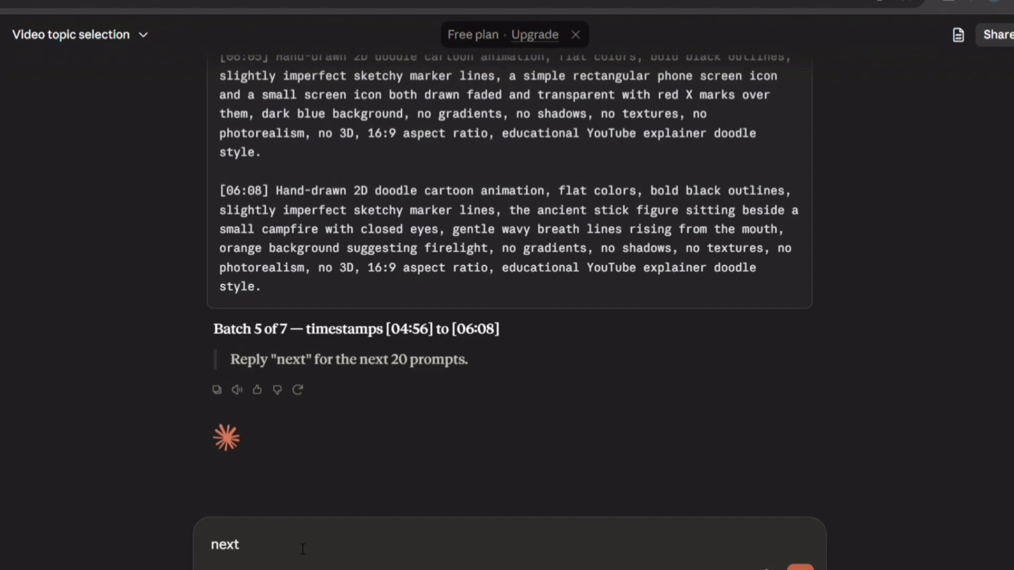
key("Return")
Keep replying 'next' until Batch 7 of 7, covering up to [08:04], arrives
scroll(769, 263, "up", 5)
scroll(396, 375, "down", 10)
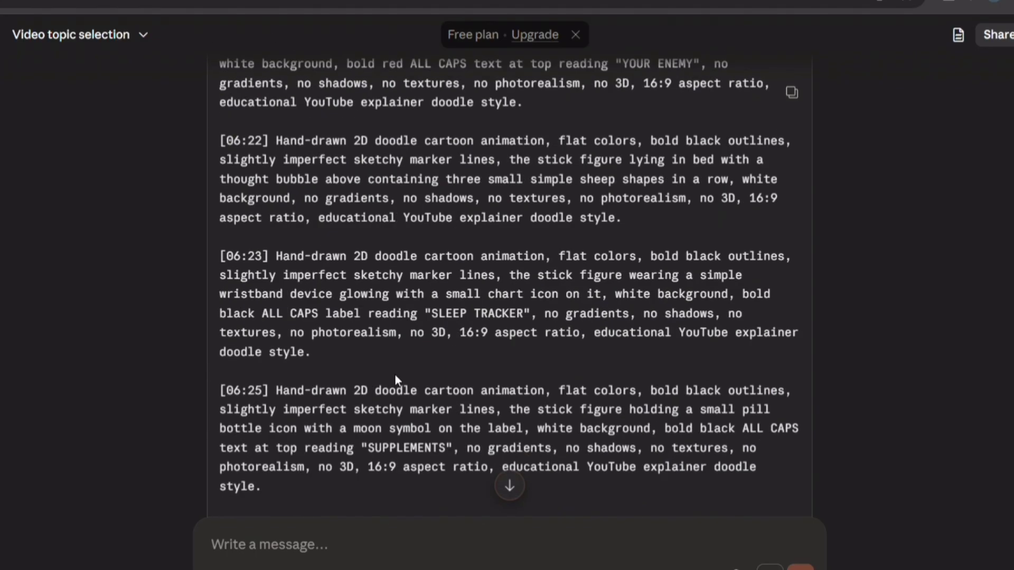
middle_click(396, 377)
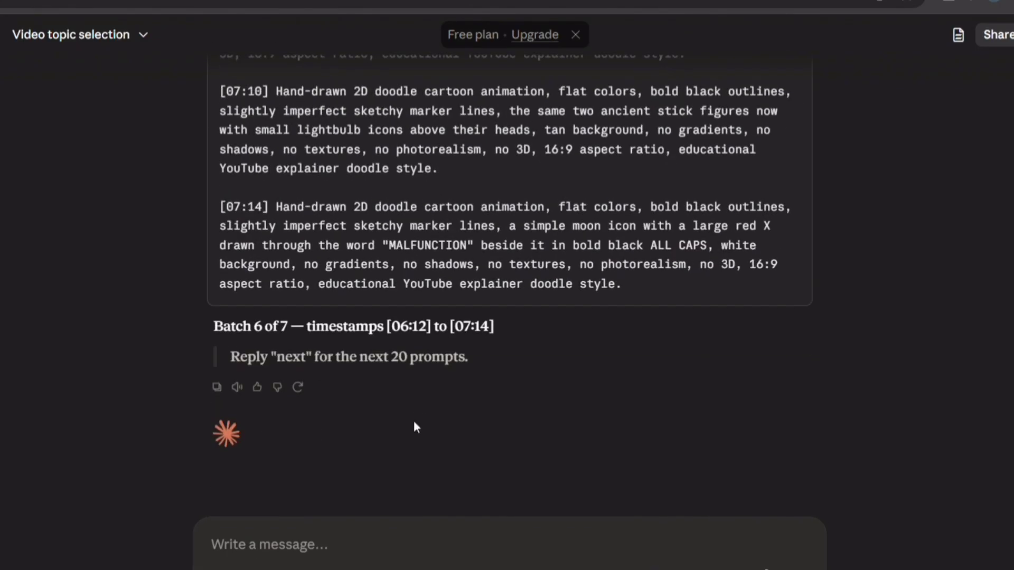
type("next")
key("Return")
scroll(673, 478, "down", 12)
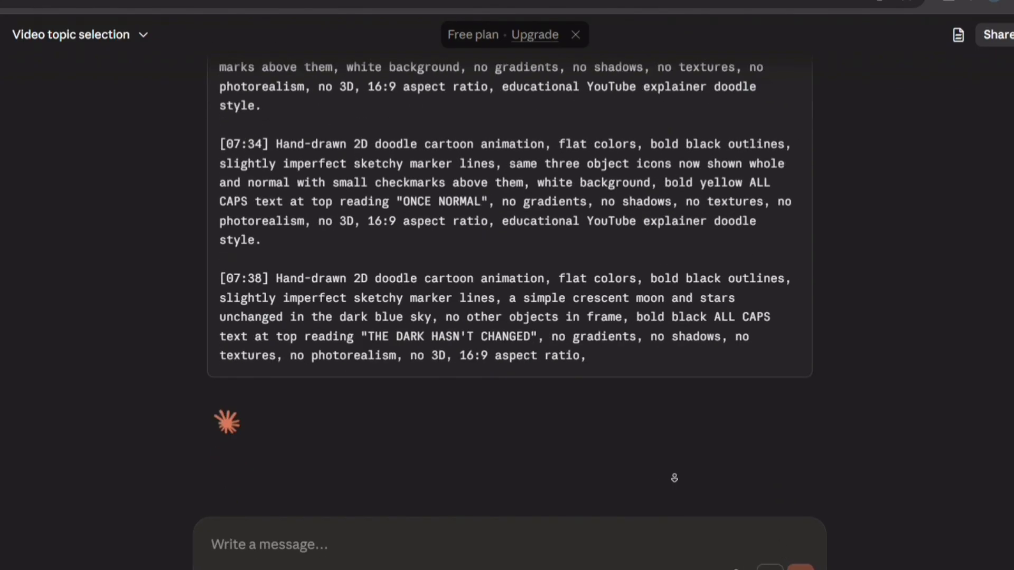
scroll(673, 478, "up", 18)
scroll(510, 317, "down", 15)
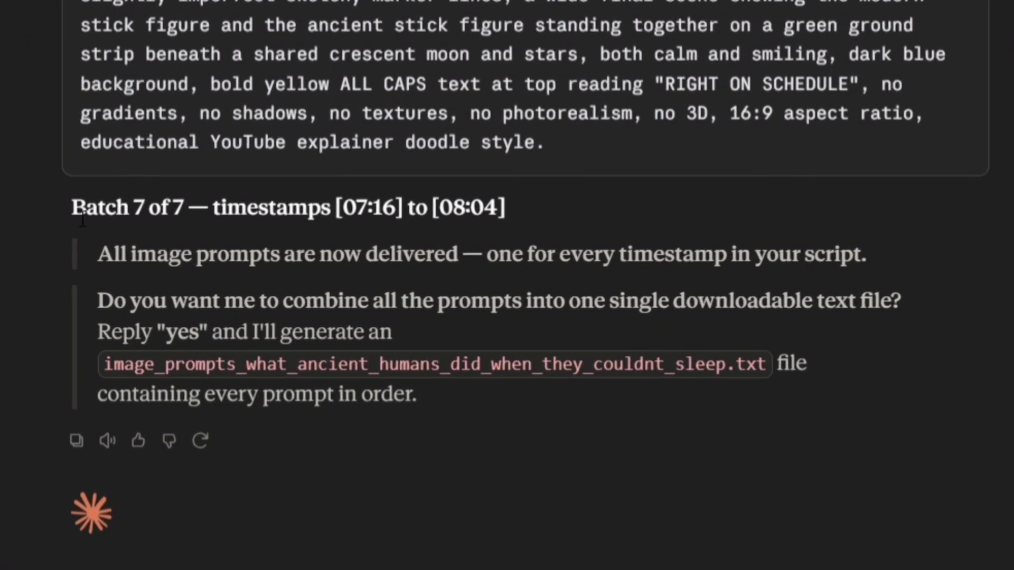
Review Batch 7 of 7 and Claude's offer to combine all prompts into one file
left_click_drag(72, 207, 511, 203)
left_click(520, 211)
left_click_drag(126, 261, 376, 261)
left_click_drag(475, 256, 862, 264)
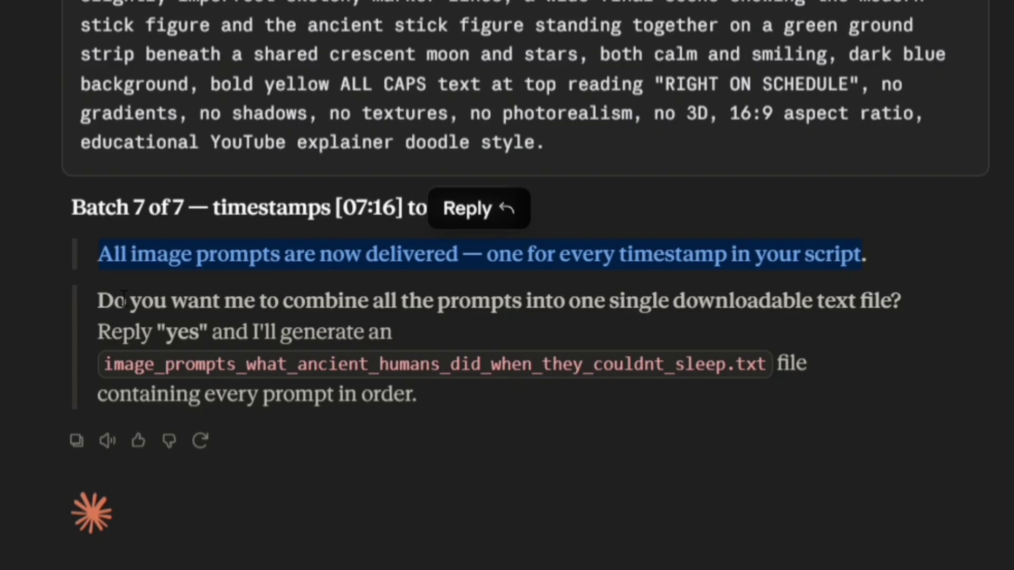
left_click_drag(98, 302, 899, 314)
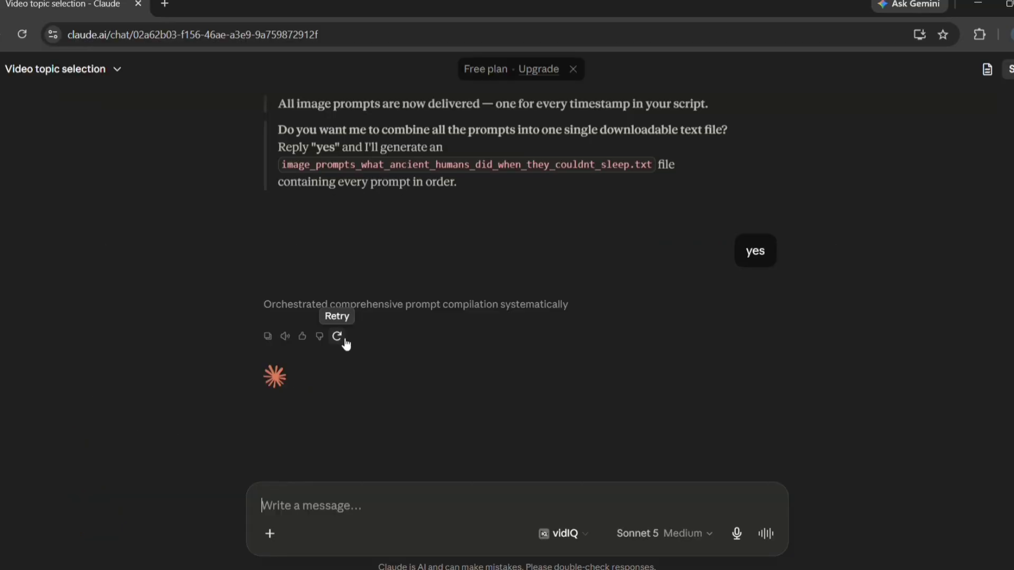
Have Claude compile all 135 prompts into a TXT file, download it, and select the [00:00] prompt
left_click(334, 333)
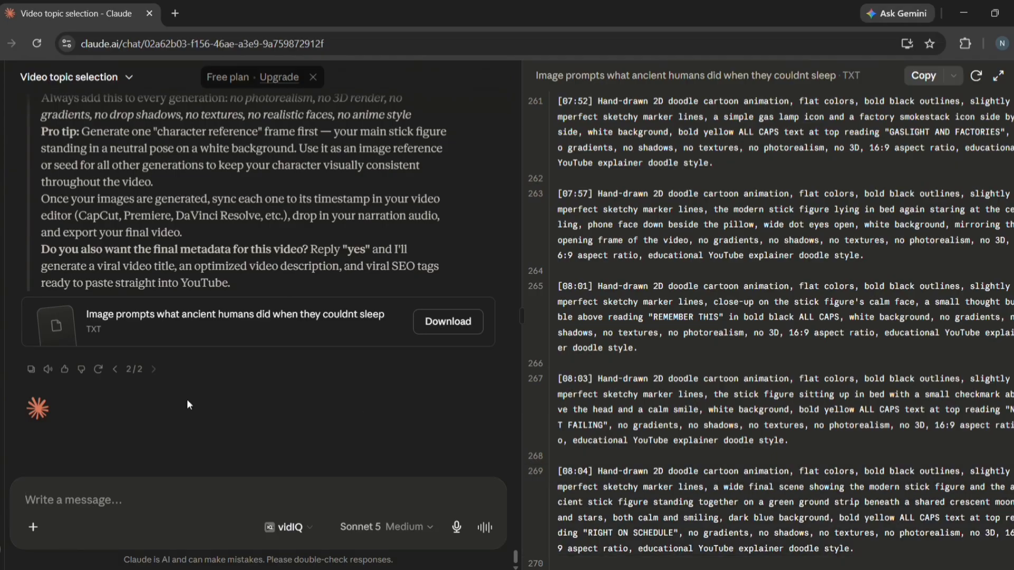
left_click(446, 323)
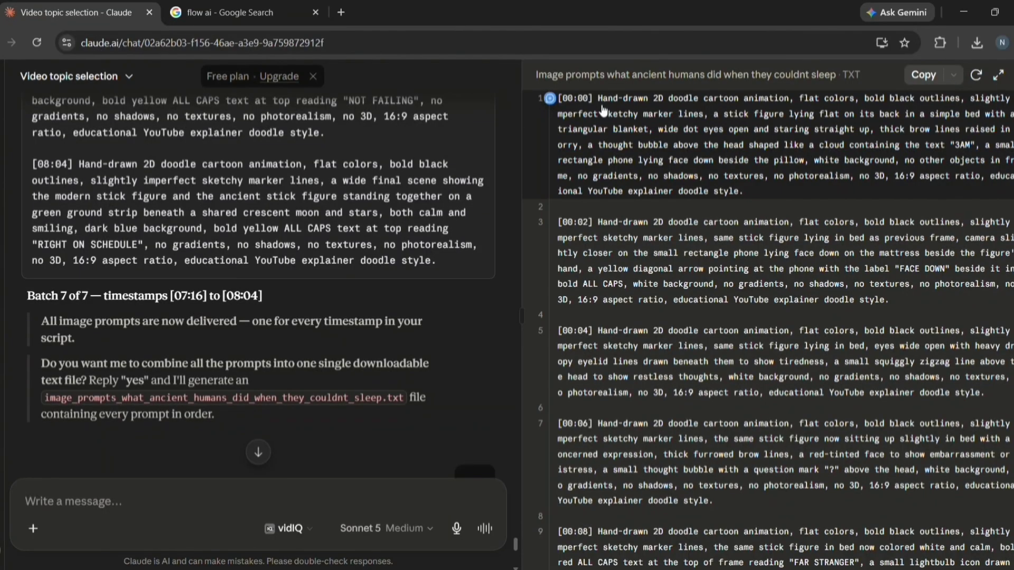
triple_click(685, 152)
key("ctrl+c")
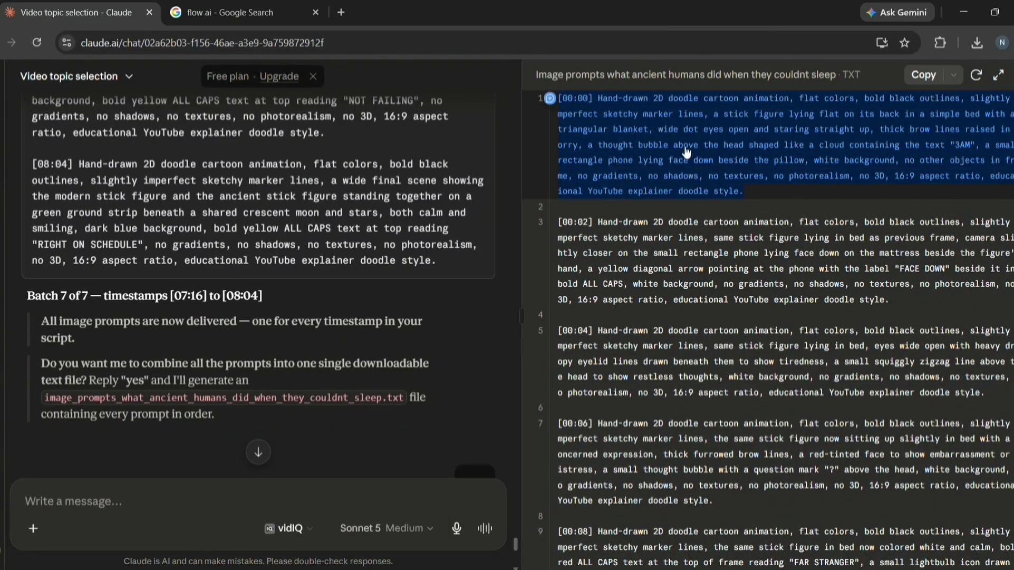
left_click(277, 9)
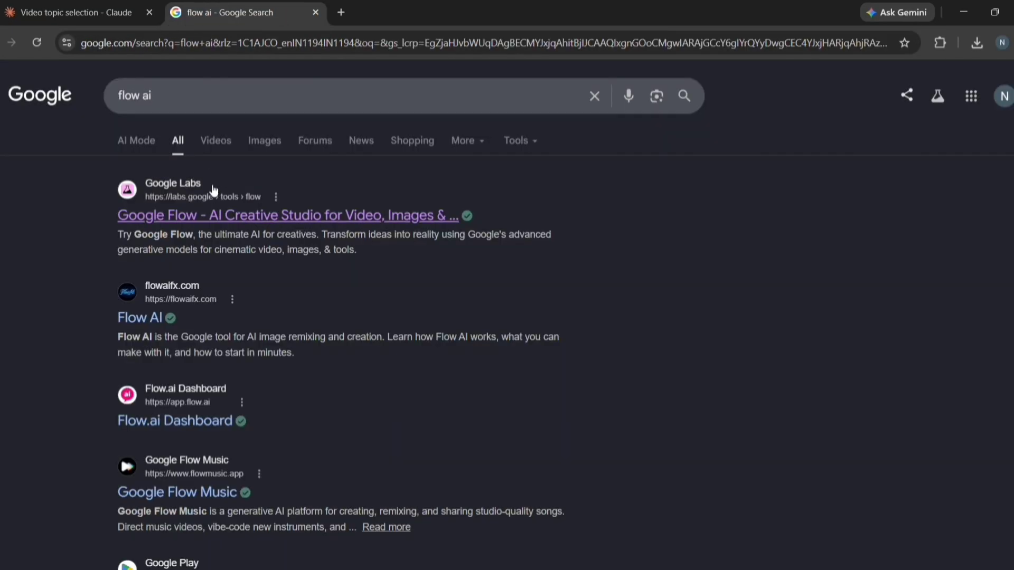
Start a new Google Flow project and generate the [00:00] doodle prompt with Nano Banana 2
left_click(191, 191)
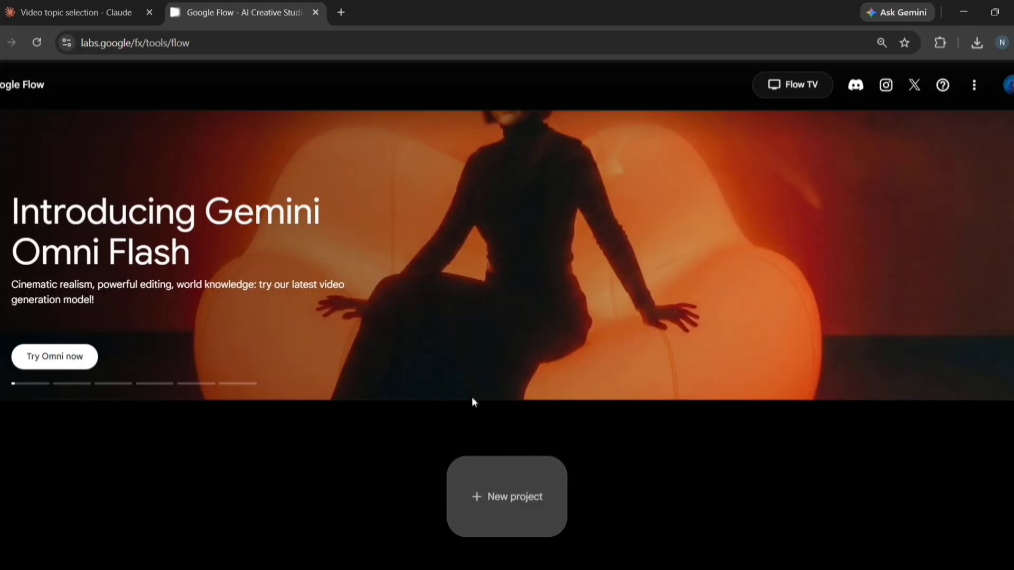
left_click(491, 488)
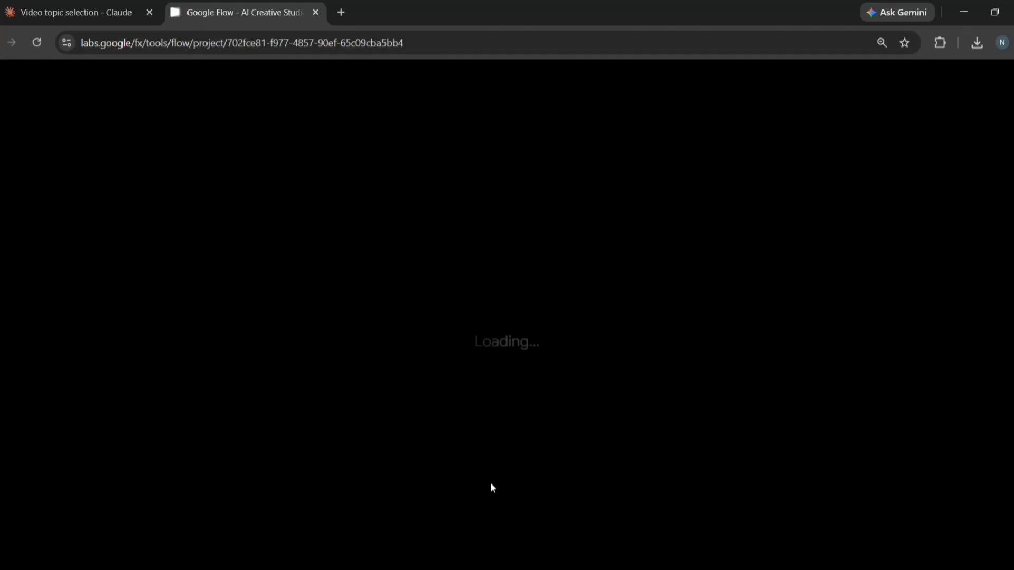
left_click(390, 505)
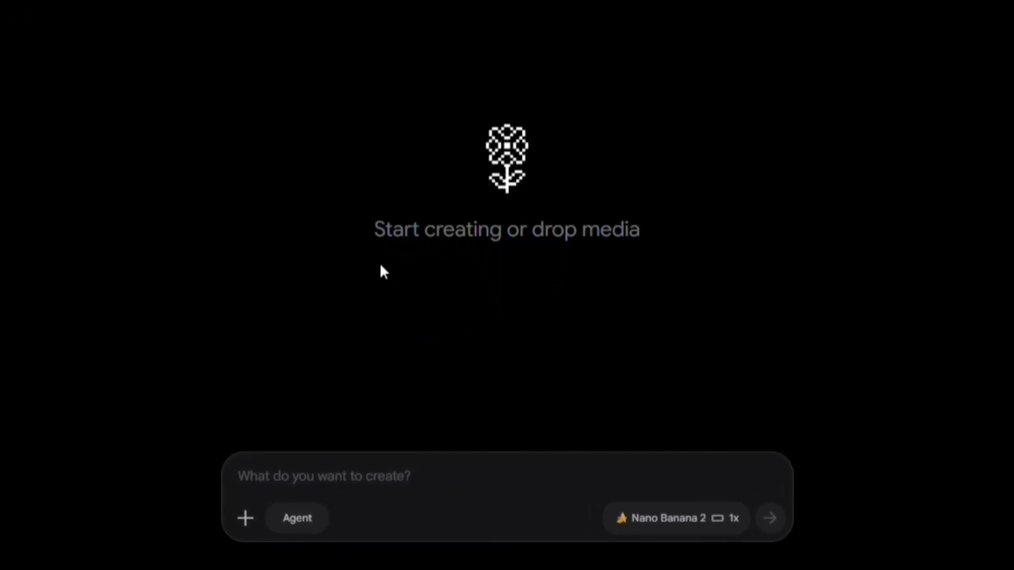
key("ctrl+v")
left_click(688, 528)
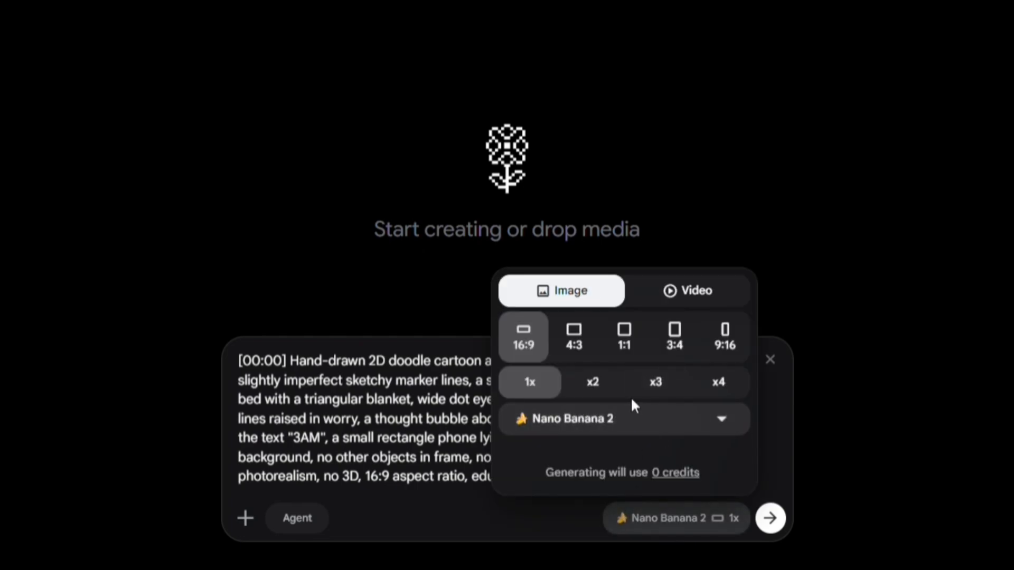
left_click(647, 417)
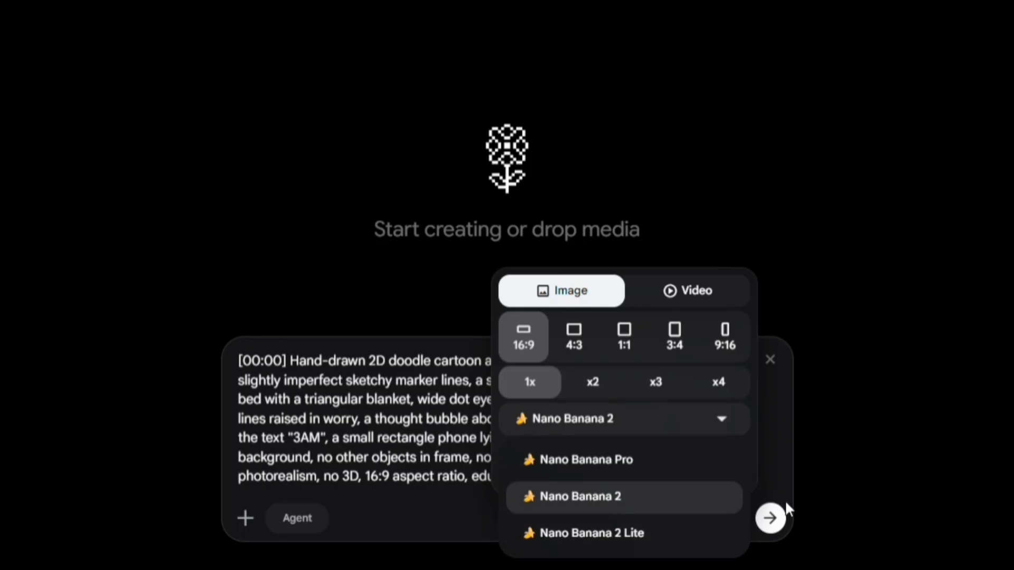
left_click(838, 497)
left_click(780, 533)
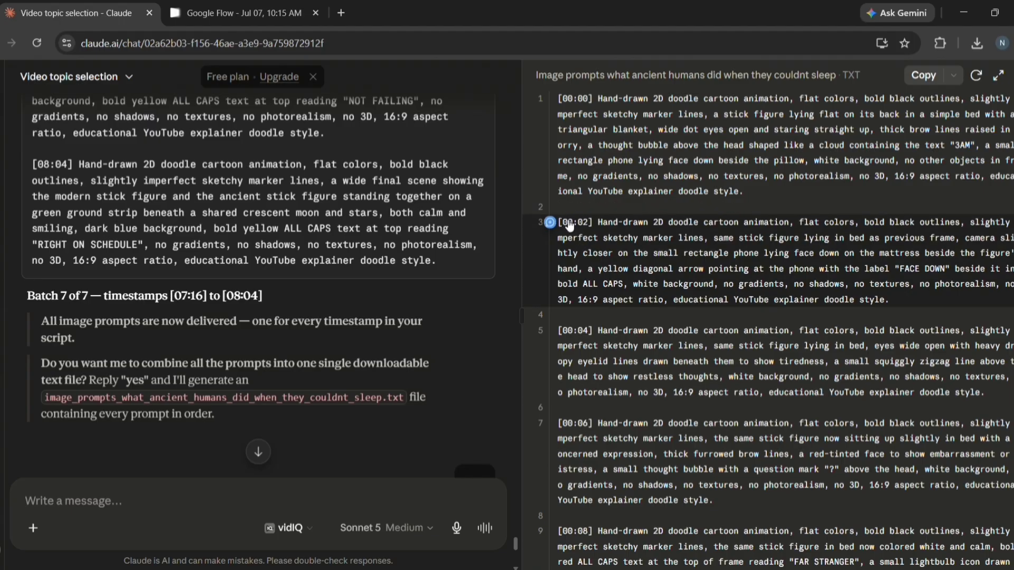
Copy the [00:02] prompt from Claude's file and generate its image in Flow
left_click_drag(559, 222, 913, 299)
key("ctrl+c")
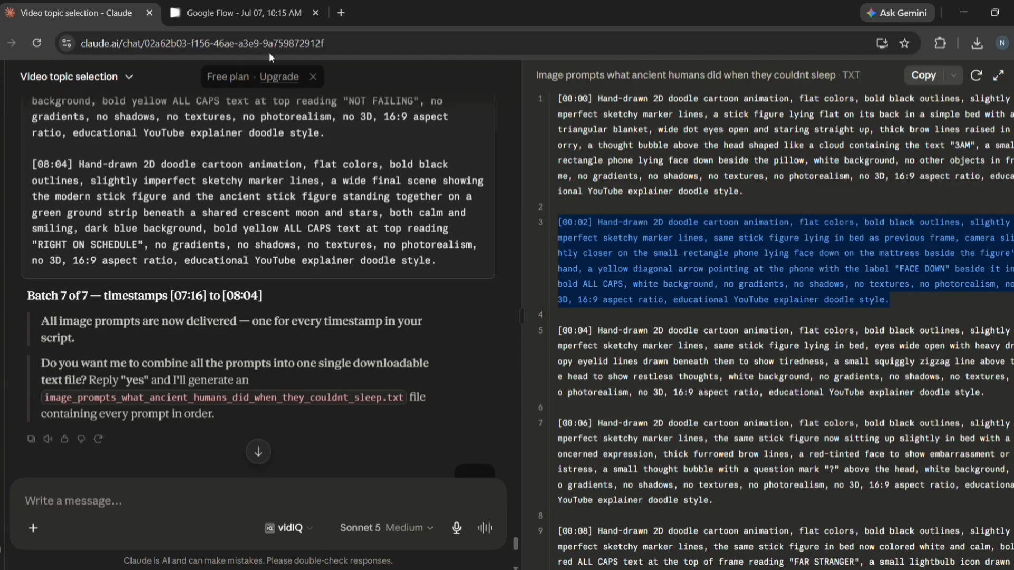
left_click(243, 13)
key("ctrl+v")
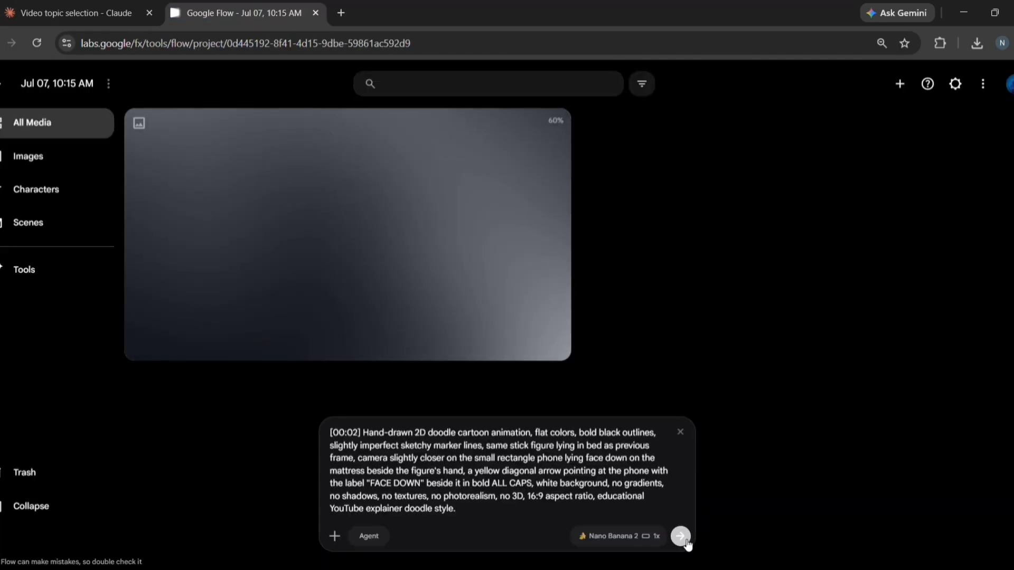
left_click(679, 536)
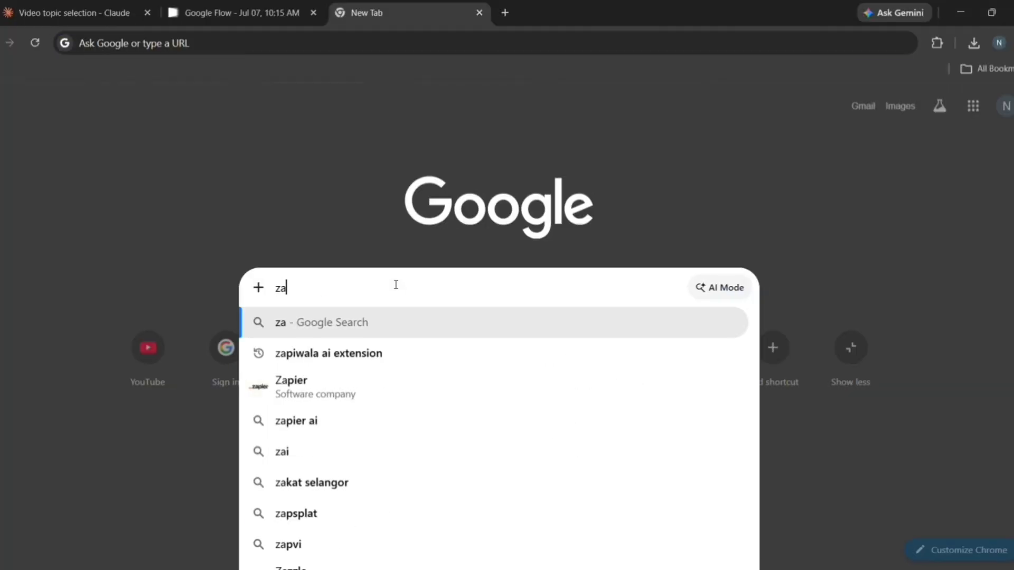
Search for the zapiwala ai extension and add ZAPI FLOW to Chrome from the Web Store
type("pi")
left_click(370, 397)
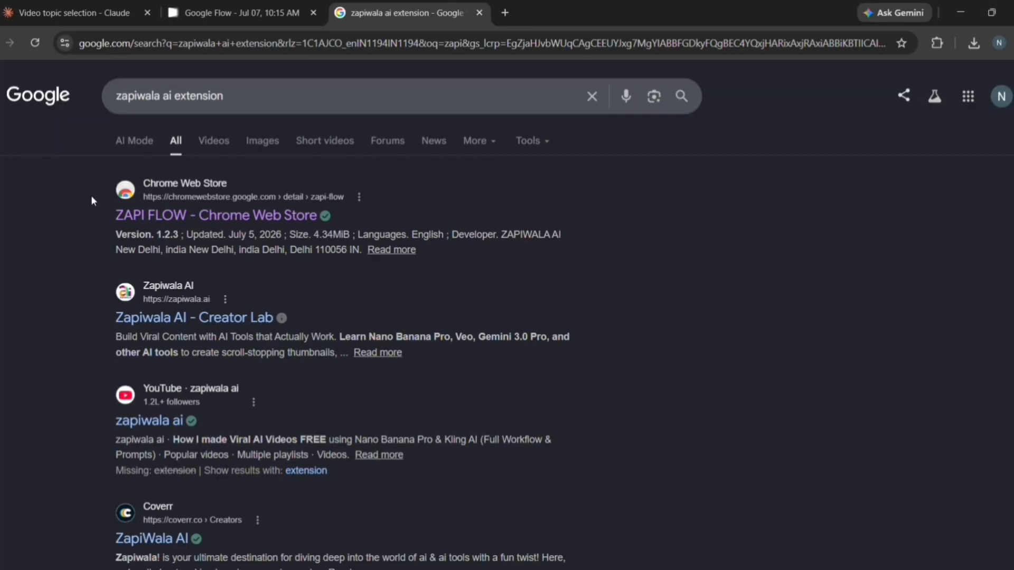
left_click(195, 221)
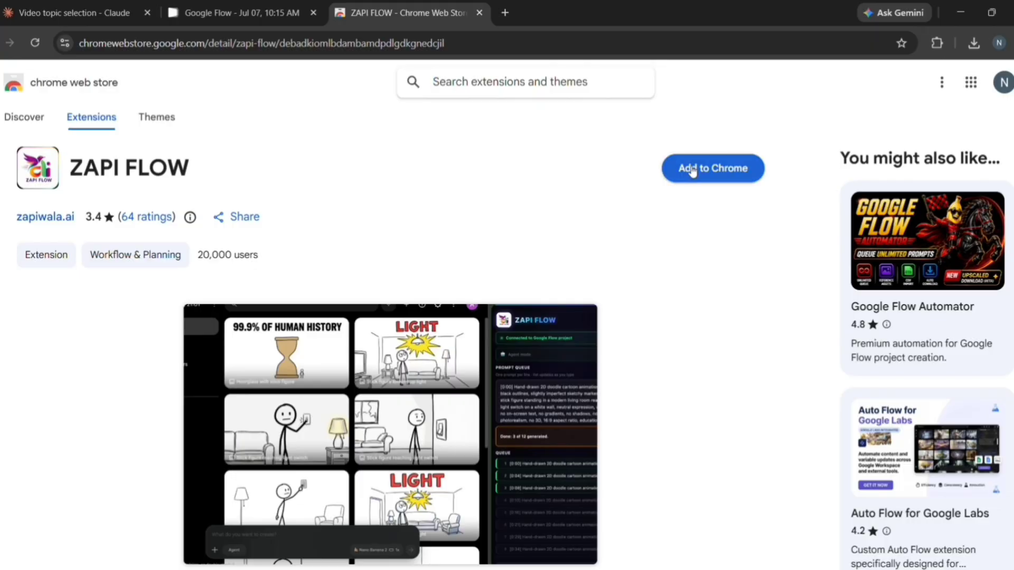
left_click(691, 167)
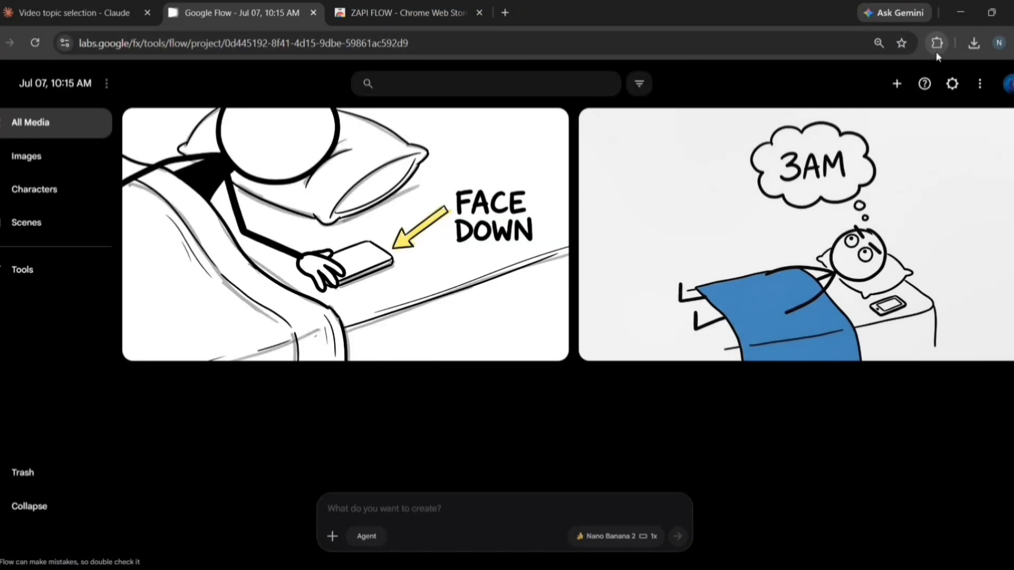
left_click(937, 45)
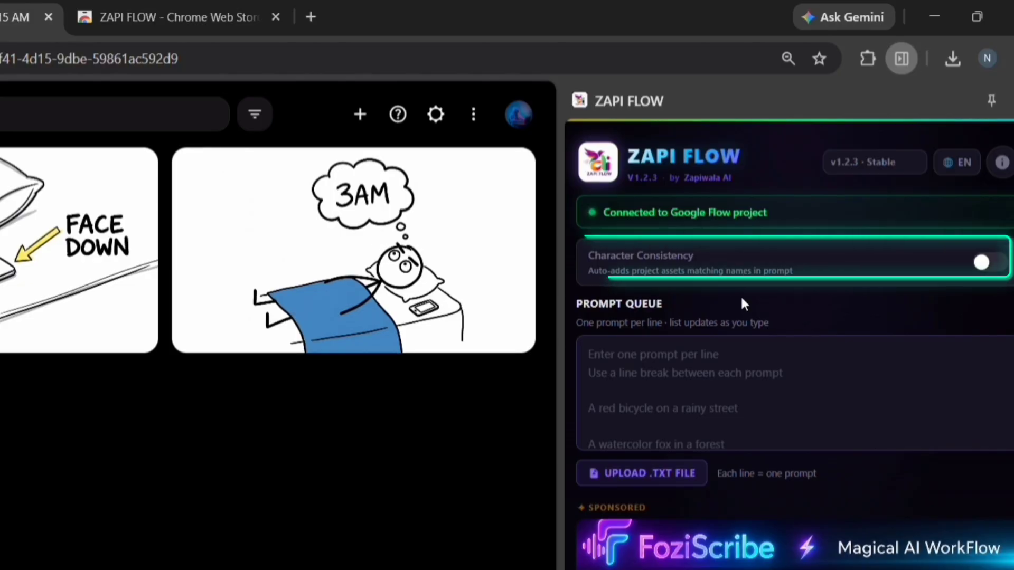
Turn off serial numbers in ZAPI FLOW filenames, keep the zapi-img folder, and open Chrome's download settings
scroll(695, 331, "down", 2)
left_click(643, 271)
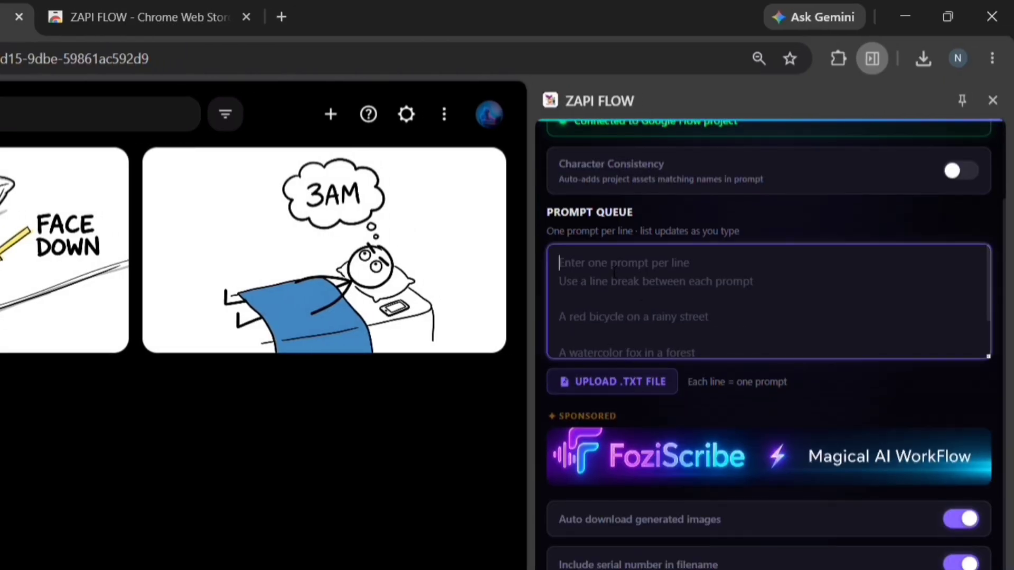
scroll(721, 255, "down", 1)
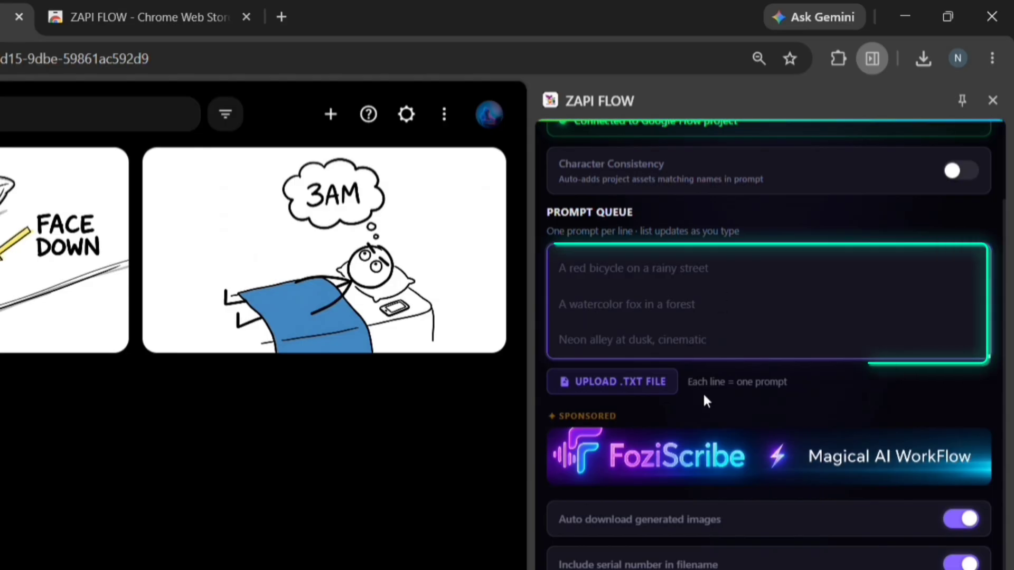
left_click(651, 323)
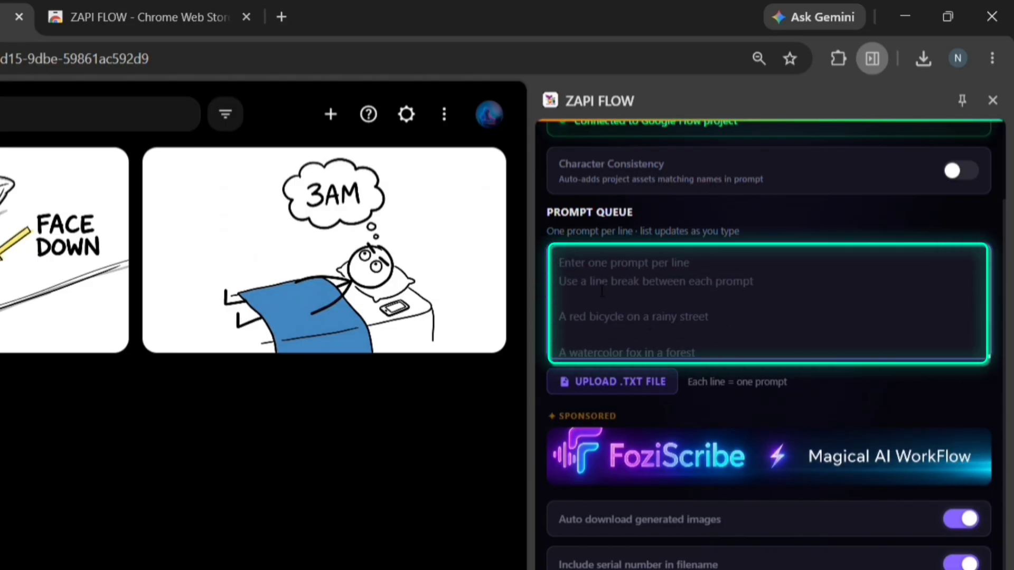
scroll(714, 329, "down", 1)
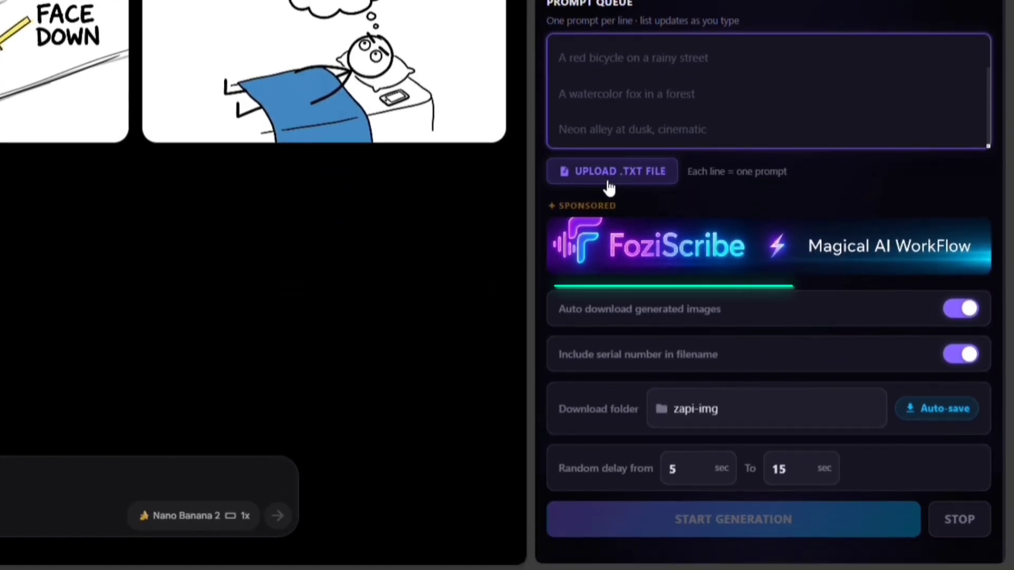
left_click(968, 356)
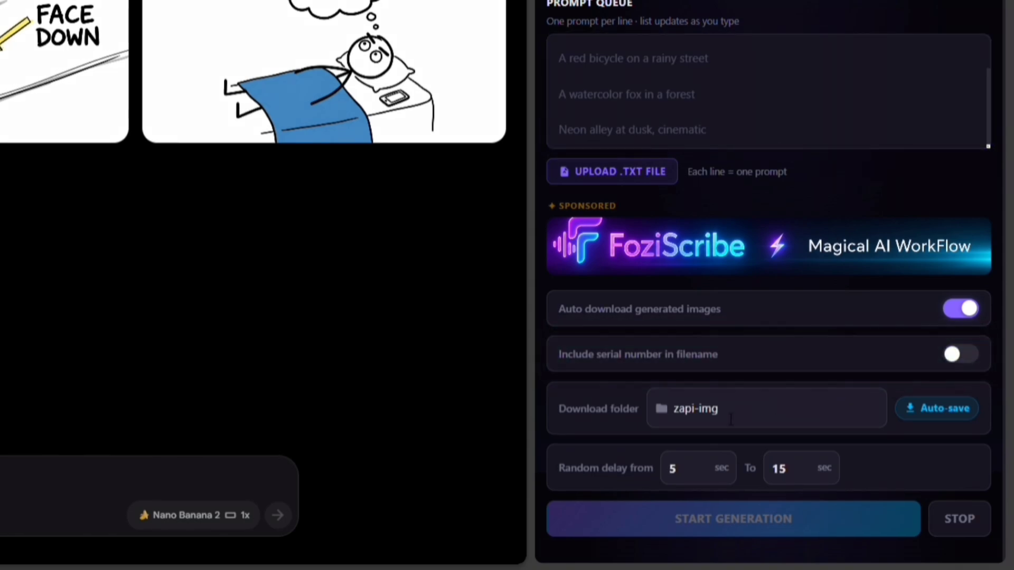
left_click(702, 419)
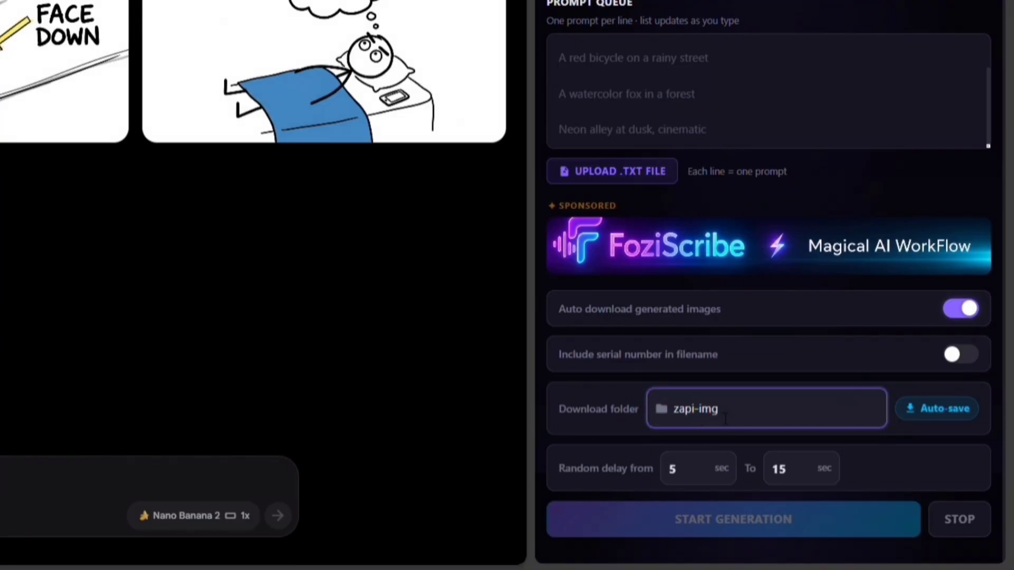
left_click(938, 411)
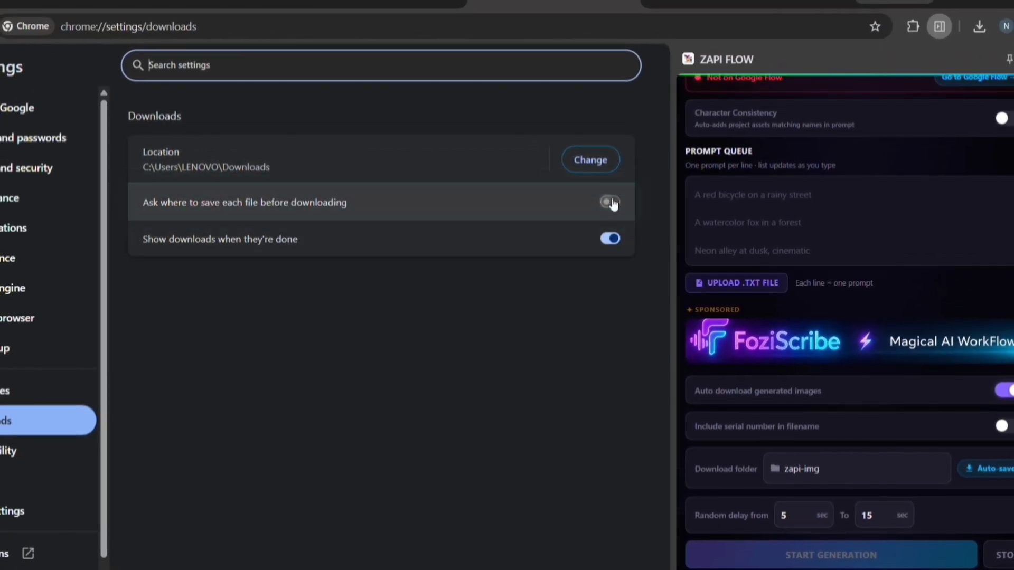
Return to the Google Flow project and close the ZAPI FLOW Web Store tab
left_click(213, 4)
left_click(446, 5)
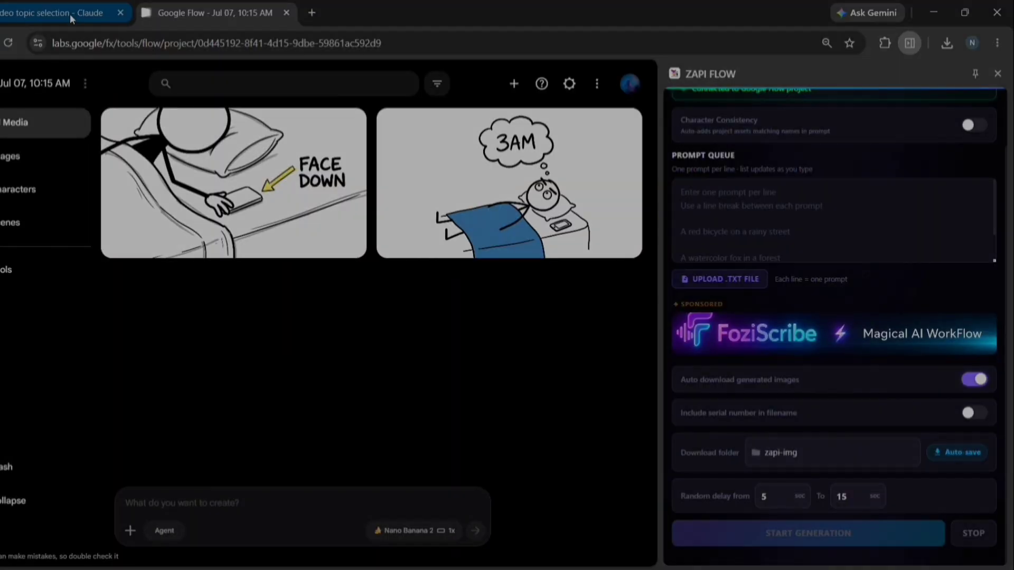
Copy Claude's whole prompts TXT into the ZAPI FLOW Prompt Queue, now listing 135 prompts
left_click(69, 13)
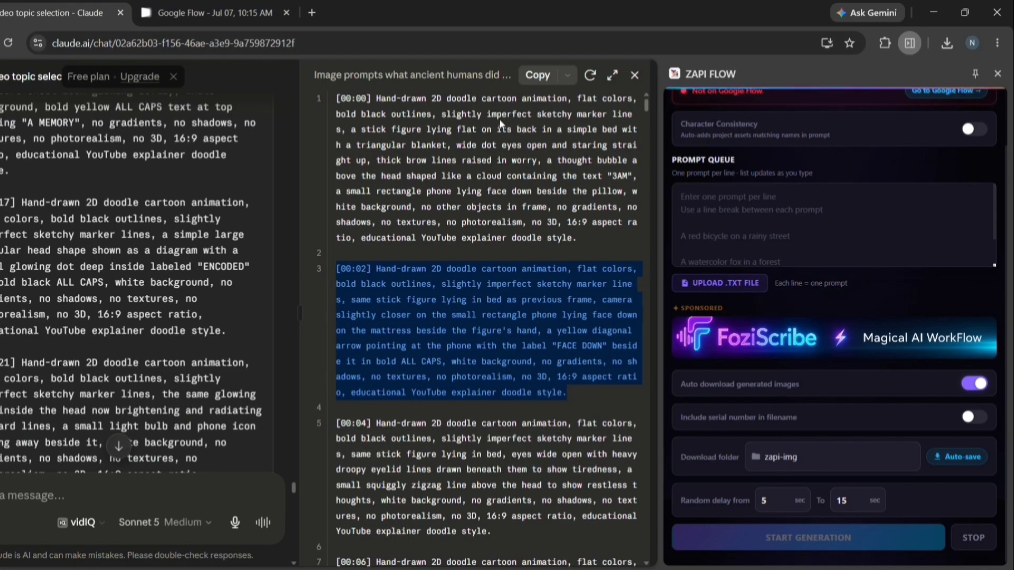
left_click(536, 76)
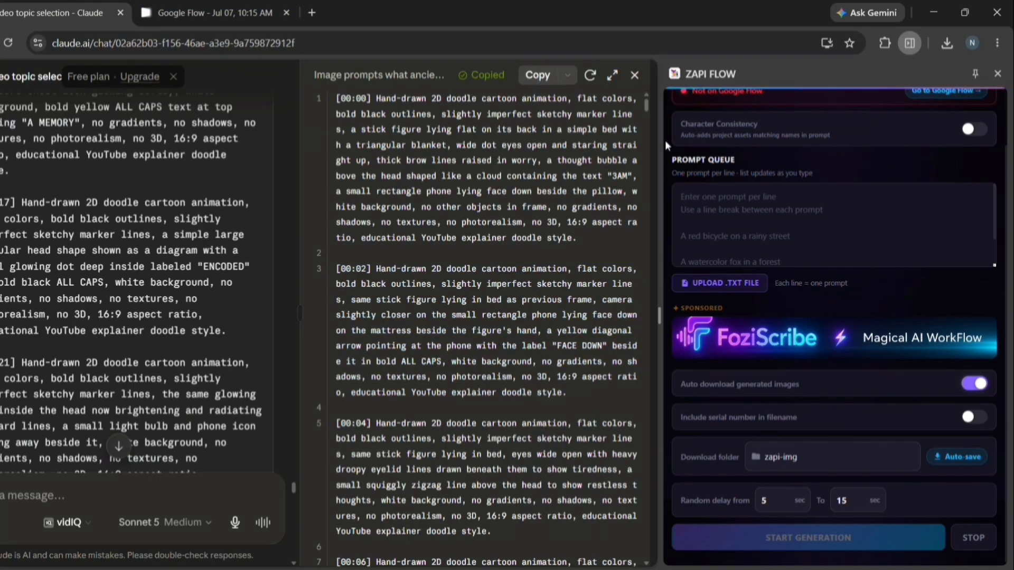
left_click(695, 197)
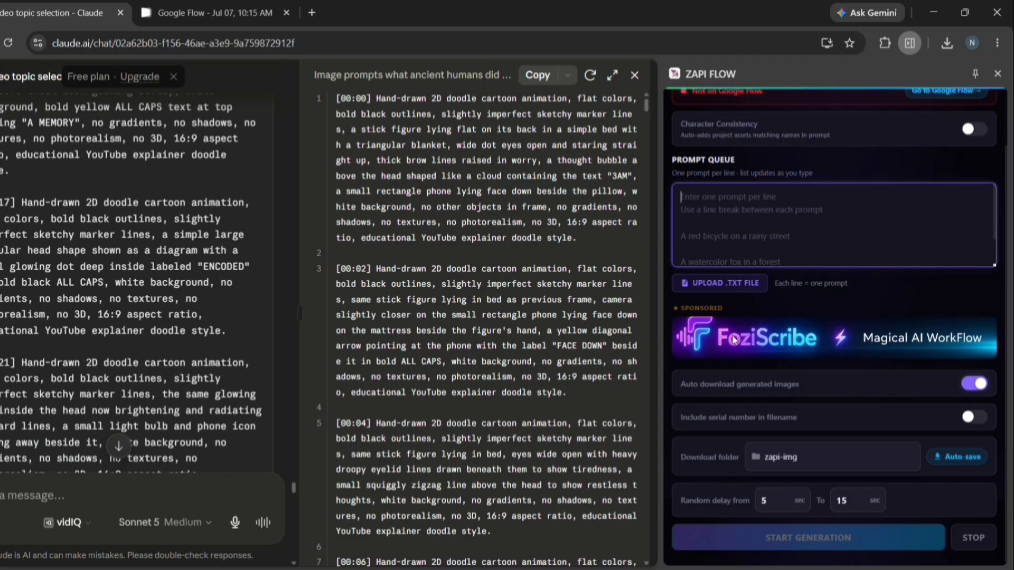
key("ctrl+v")
key("ctrl+Tab")
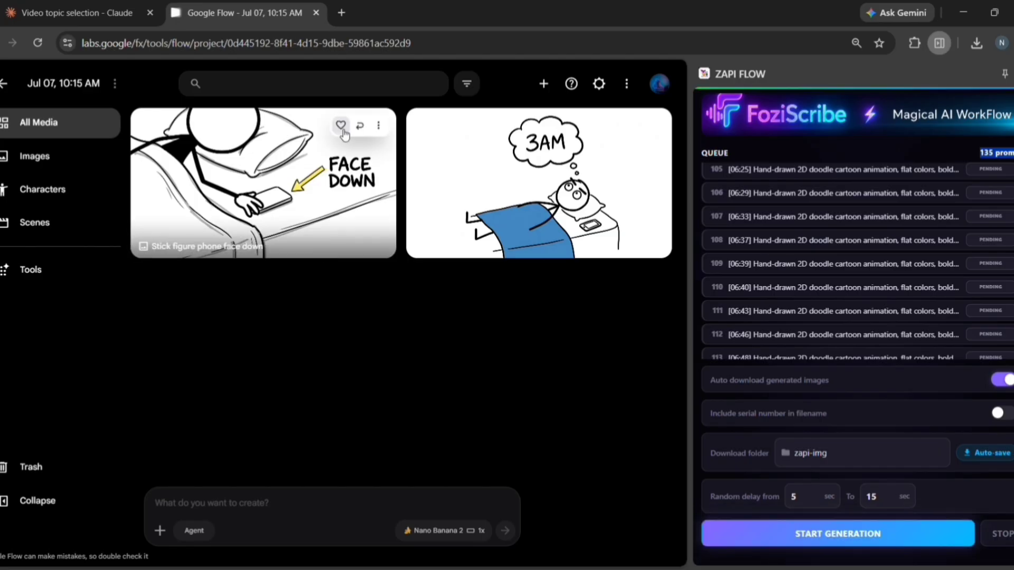
Trash the leftover test images in Flow and start batch generating the queued doodle prompts
left_click(377, 126)
left_click(379, 351)
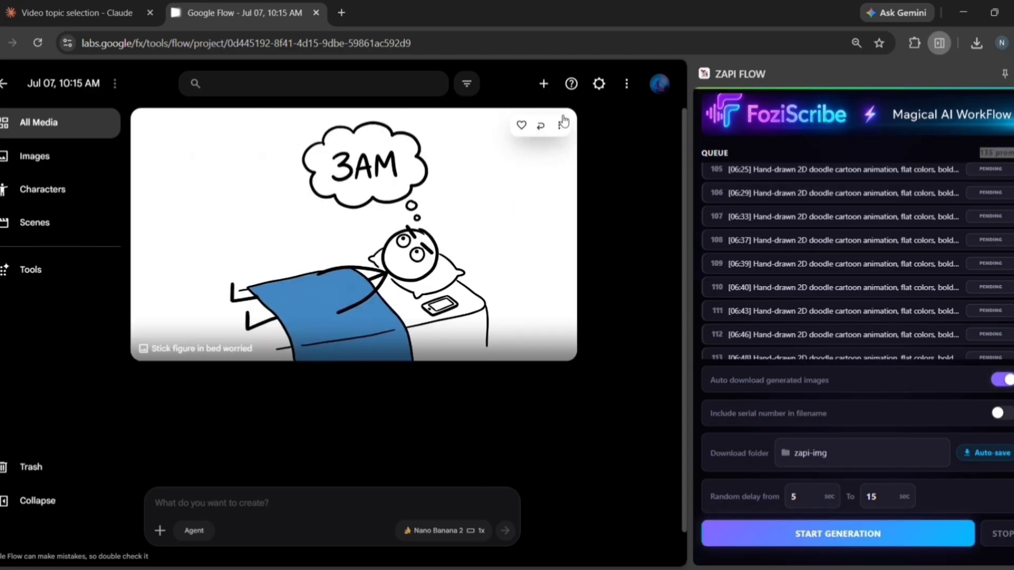
left_click(563, 121)
left_click(580, 349)
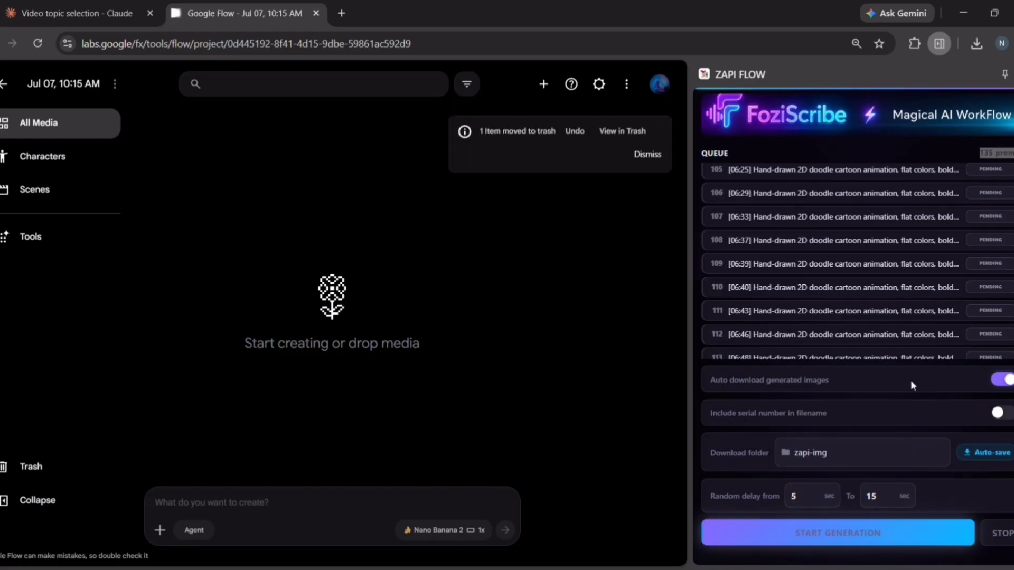
scroll(860, 211, "down", 5)
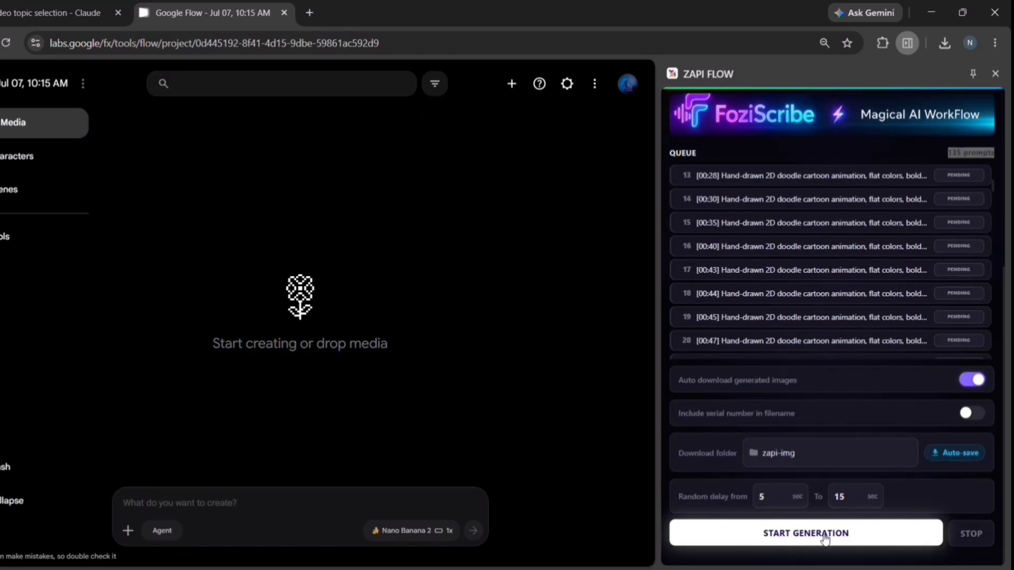
left_click(824, 534)
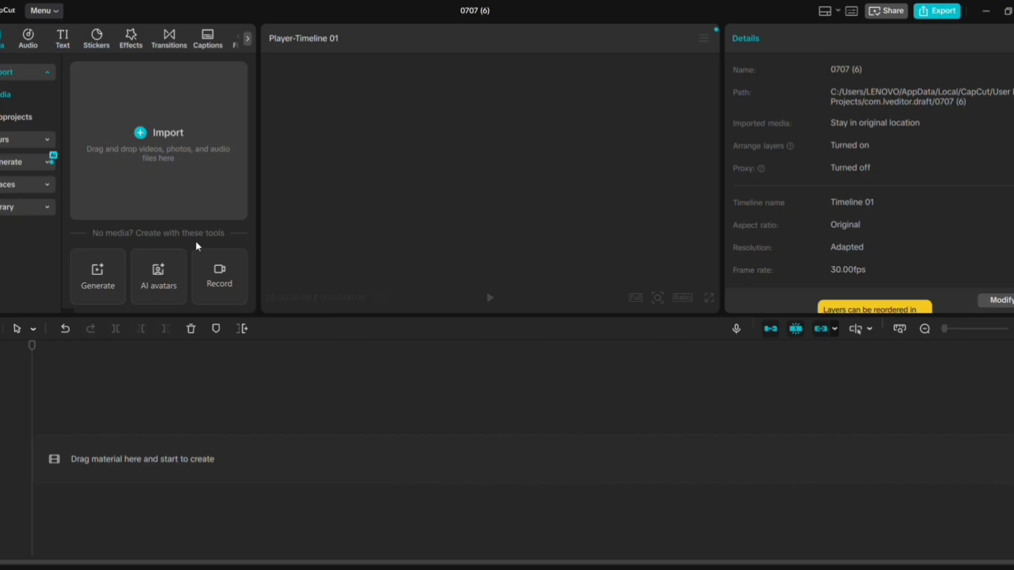
Put the narration MP3 on the timeline, sort media by Time created, and stack the images above it
left_click_drag(141, 109, 151, 494)
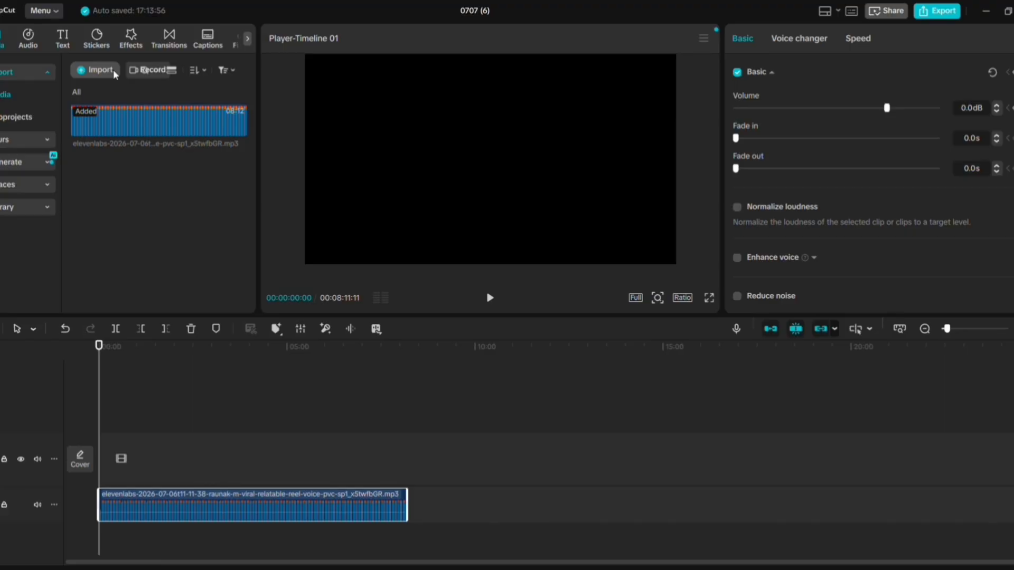
left_click(537, 513)
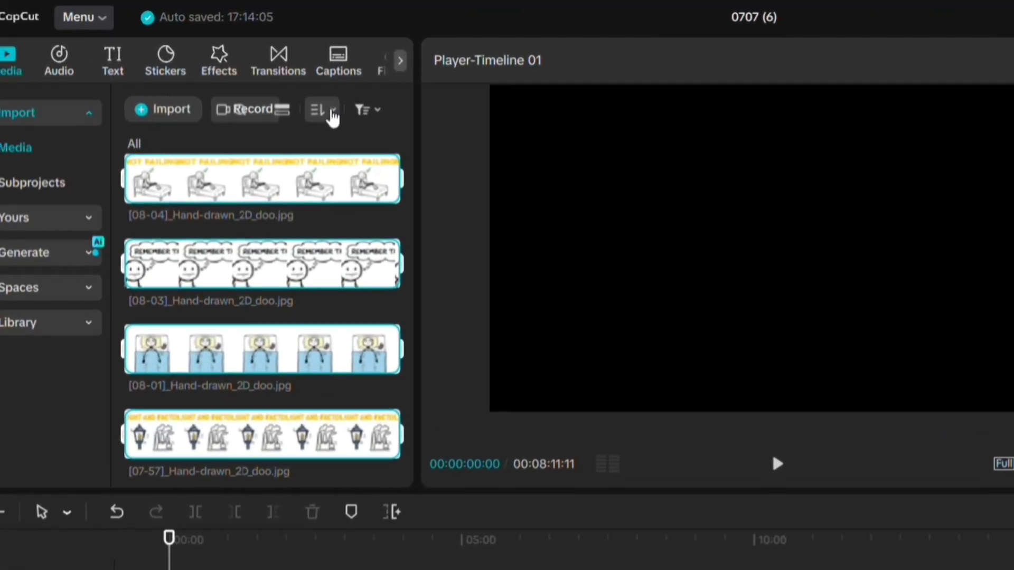
left_click(333, 117)
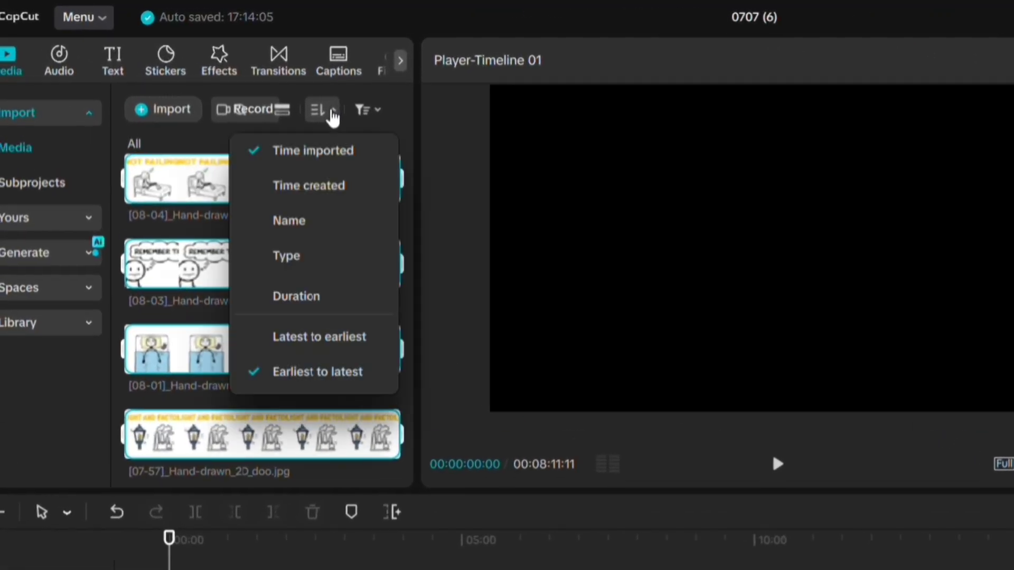
left_click(327, 189)
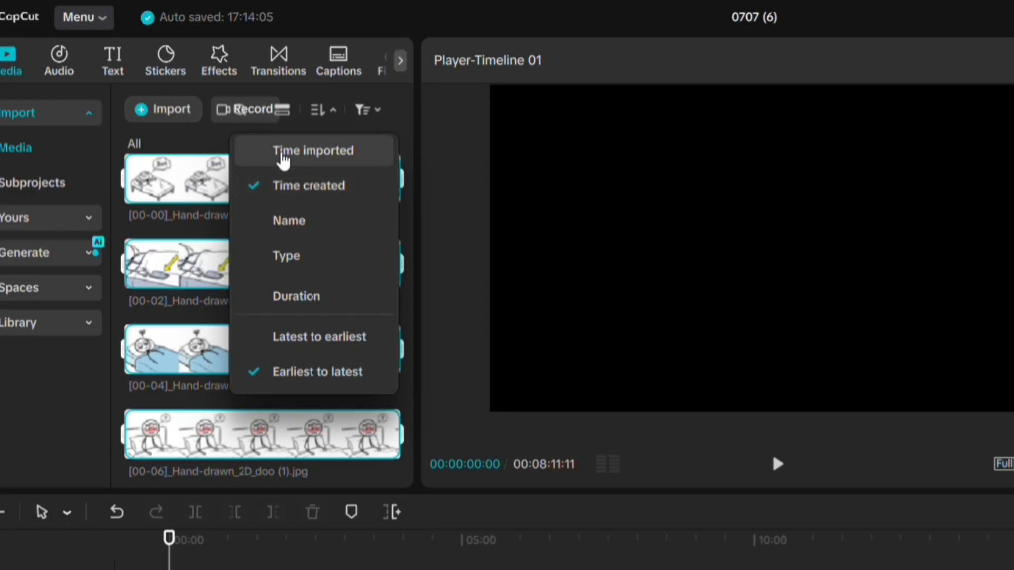
left_click(208, 137)
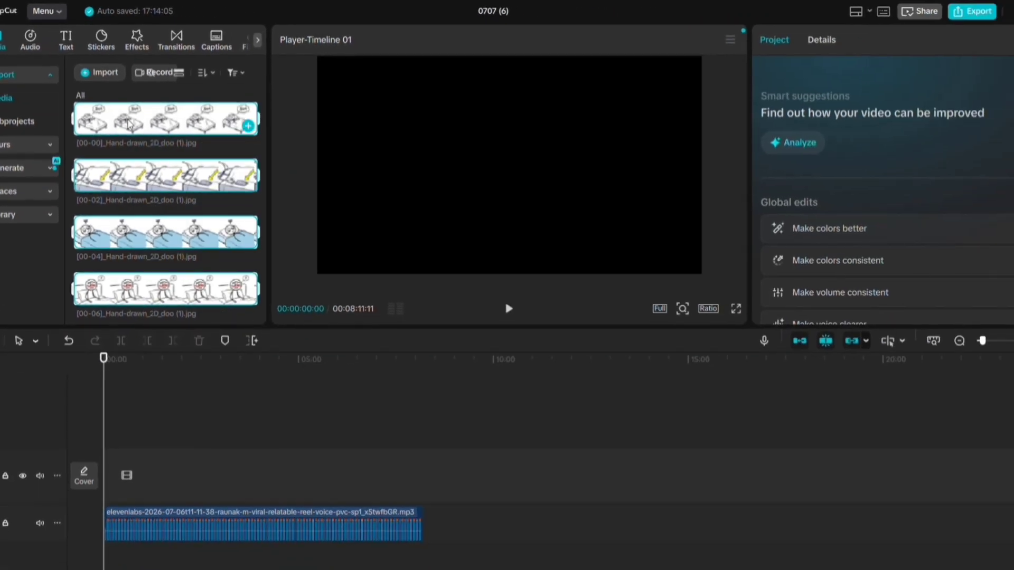
left_click_drag(127, 124, 204, 511)
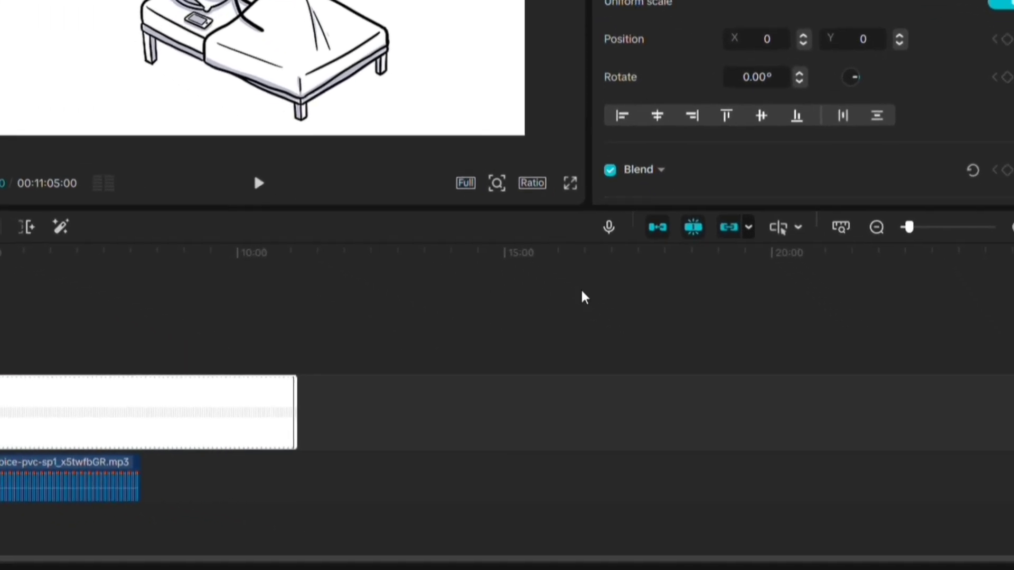
Drag the timeline zoom slider right so individual image clips and the waveform are visible
left_click_drag(907, 225, 940, 225)
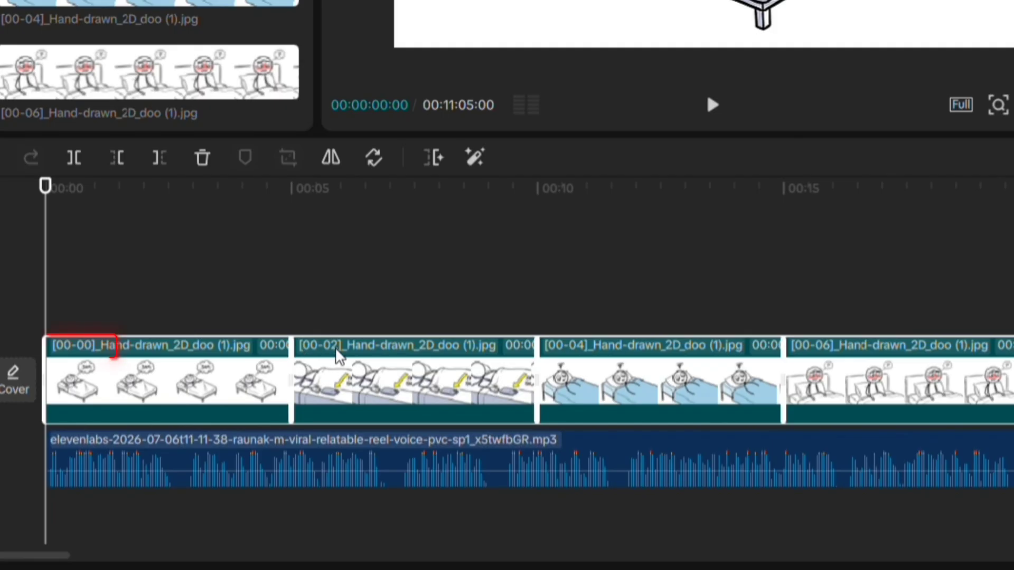
Trim the first, [00-02] and [00-06] image clips so each ends at its narration cue
left_click(267, 367)
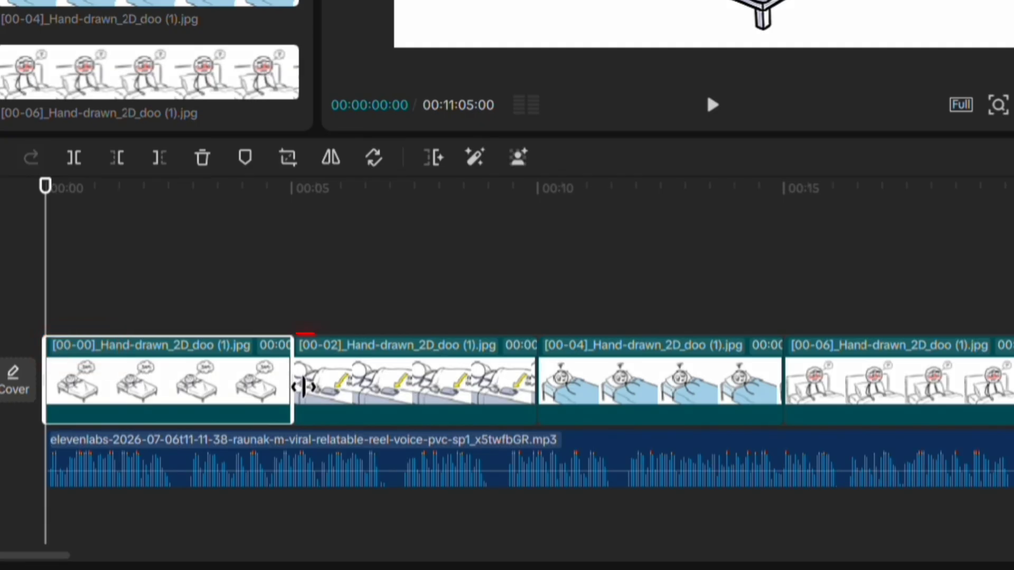
left_click_drag(304, 387, 193, 404)
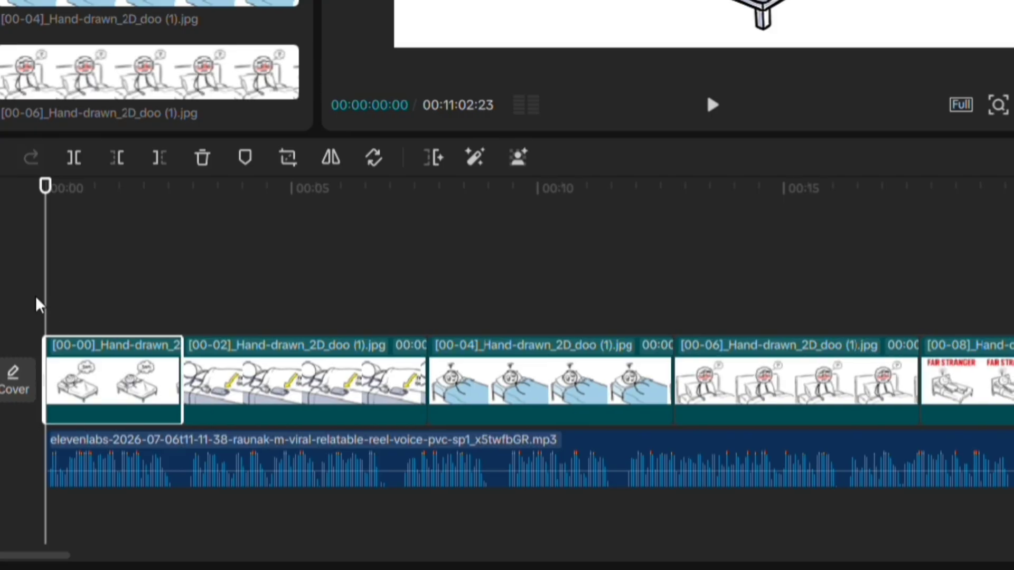
left_click_drag(52, 287, 190, 296)
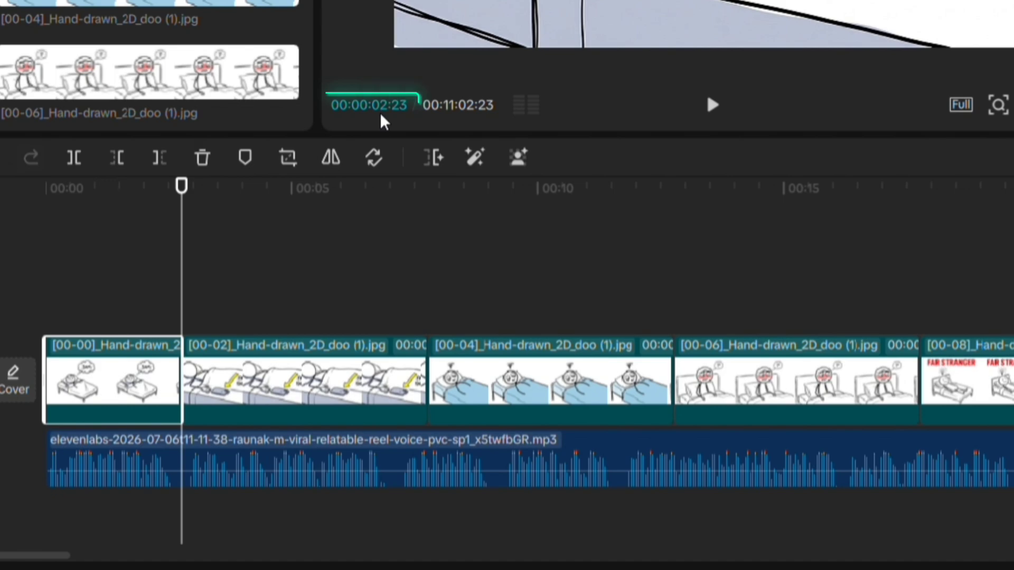
left_click(481, 357)
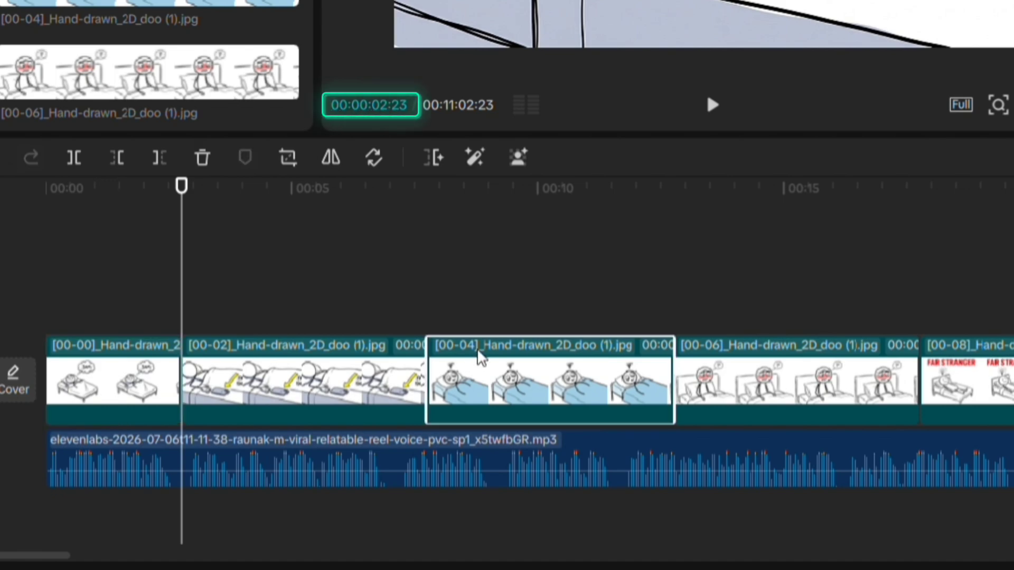
left_click_drag(190, 310, 283, 310)
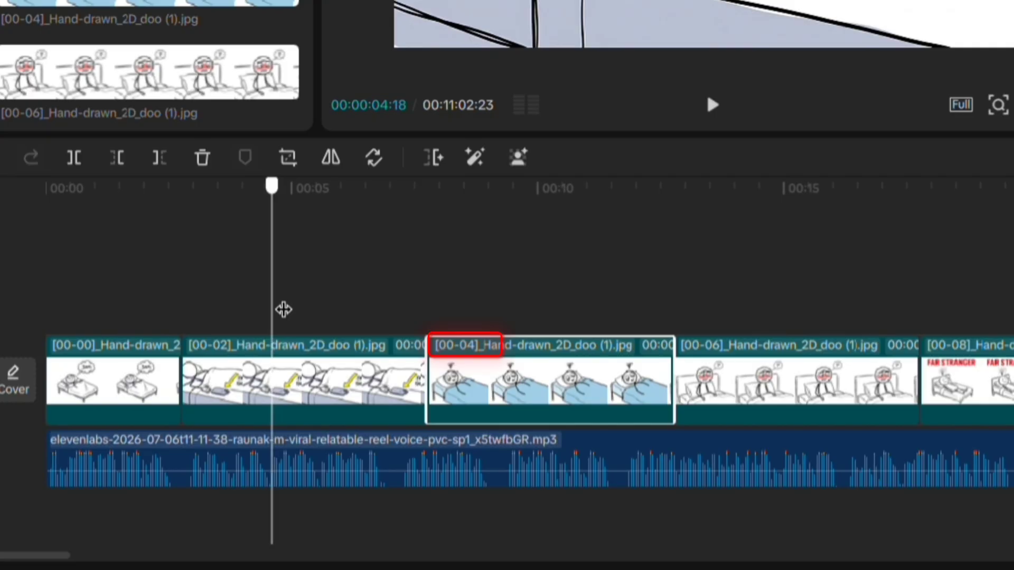
left_click(324, 375)
left_click_drag(445, 379, 282, 388)
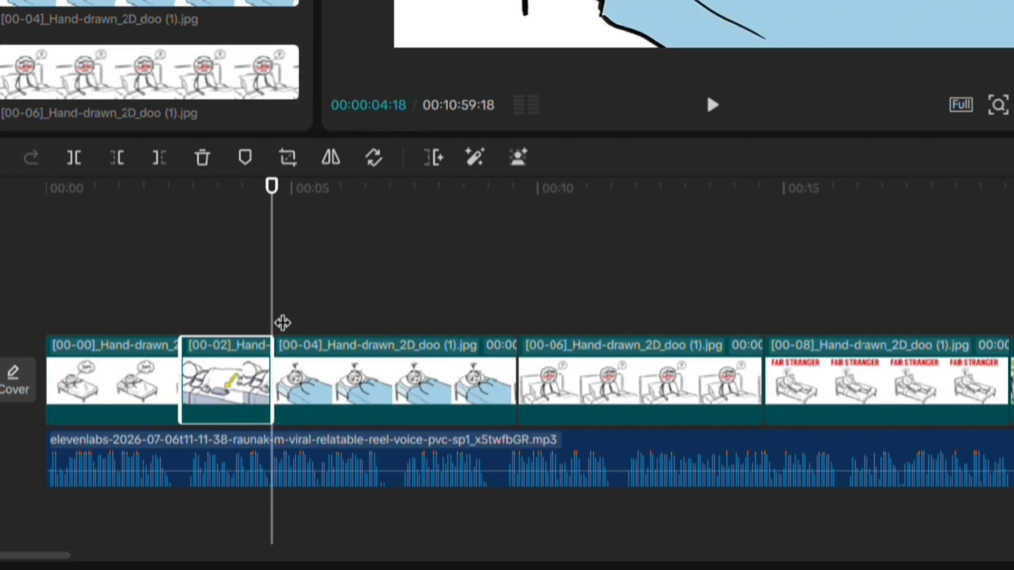
left_click(546, 374)
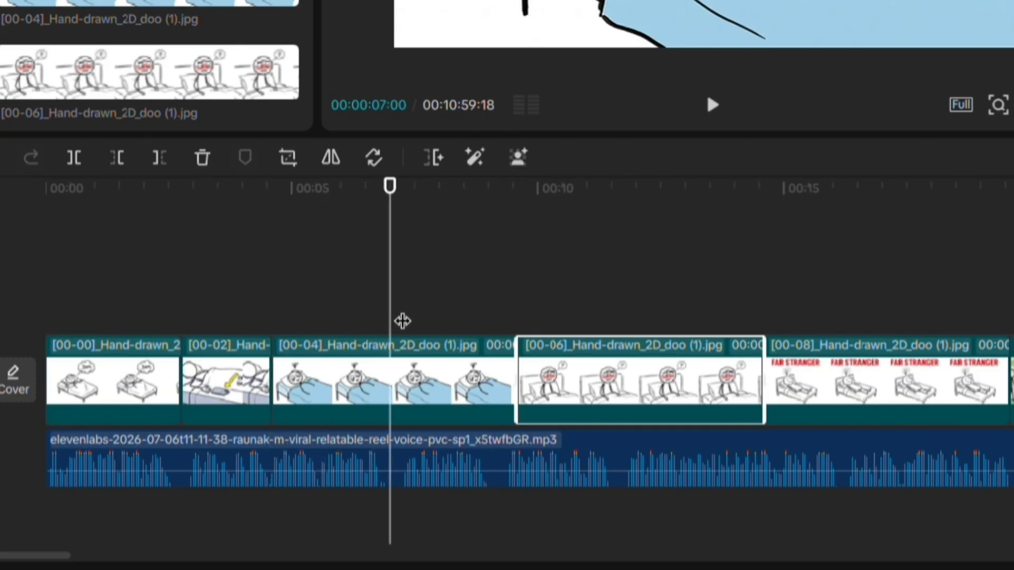
left_click_drag(527, 375, 340, 380)
Trim the [00-06], [00-08], [00-11] and [00-15] clips to end at their narration cues
left_click(468, 378)
left_click(494, 376)
left_click_drag(393, 290, 478, 300)
left_click_drag(586, 381, 504, 393)
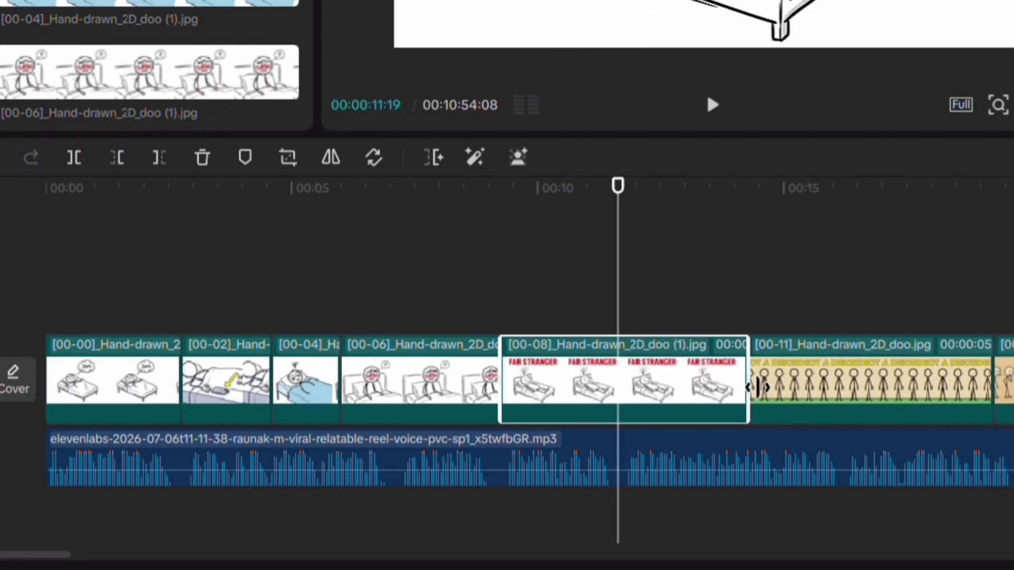
left_click_drag(754, 384, 619, 394)
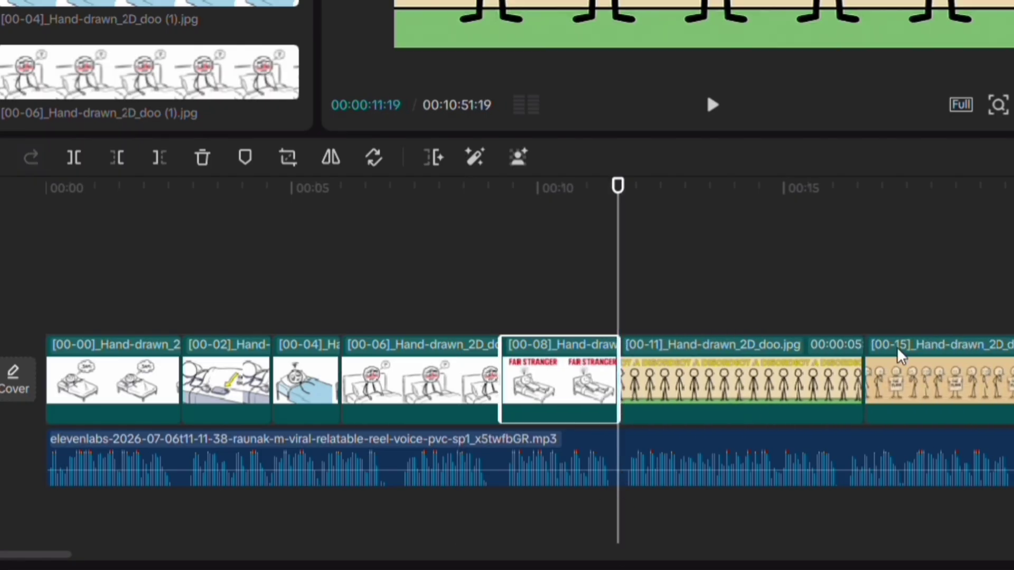
left_click_drag(631, 281, 918, 311)
left_click(803, 343)
key("w")
left_click(958, 356)
key("w")
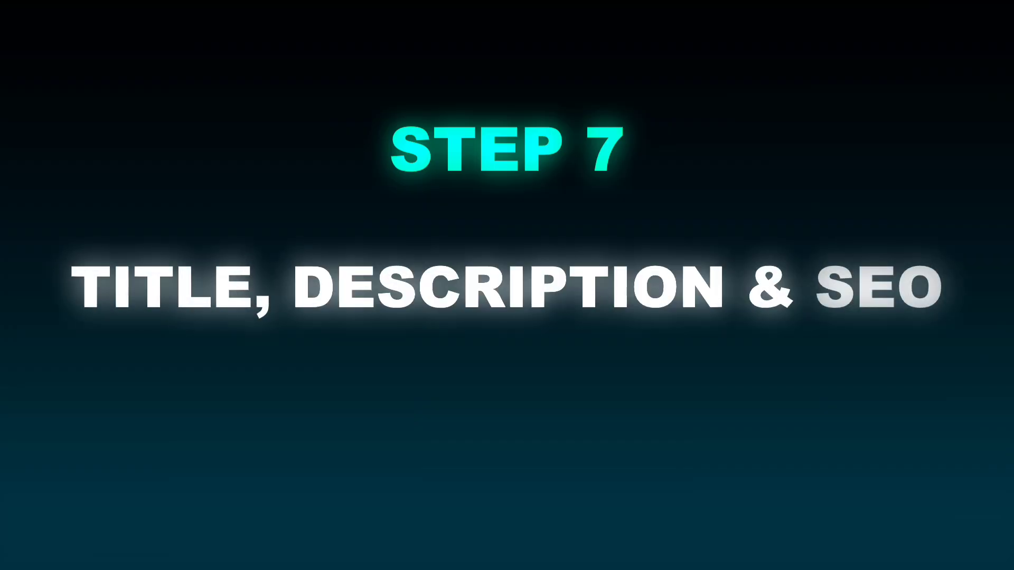
Reply 'yes' to Claude's metadata offer and review the generated title, description, hashtags and tags
left_click_drag(285, 250, 508, 253)
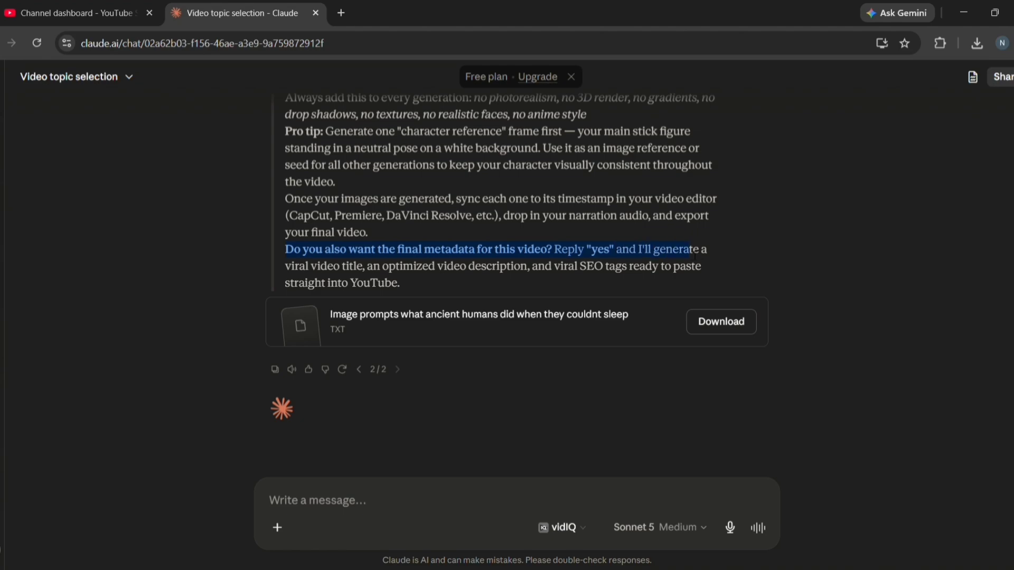
left_click_drag(701, 250, 712, 280)
left_click(602, 252)
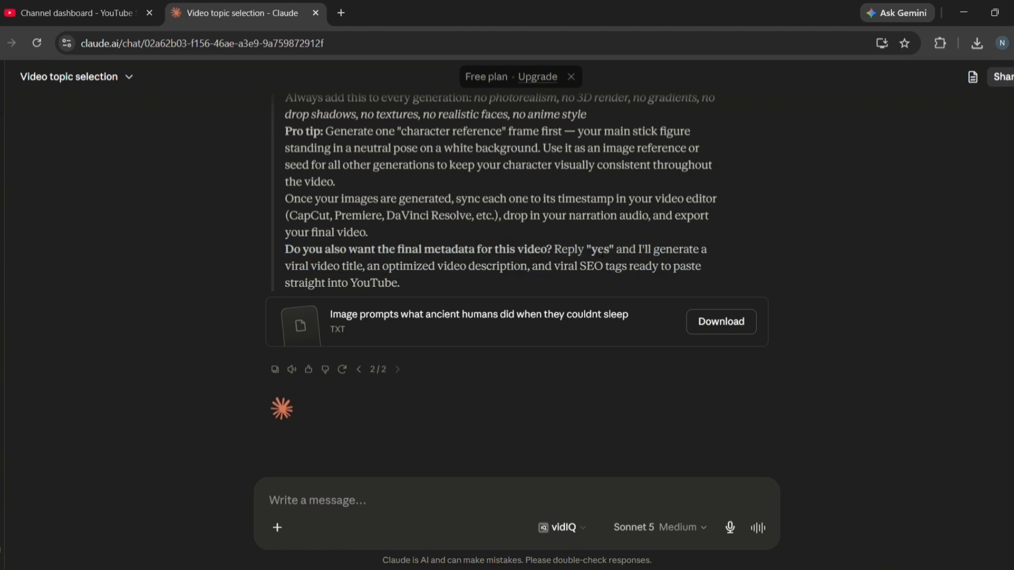
type("yes")
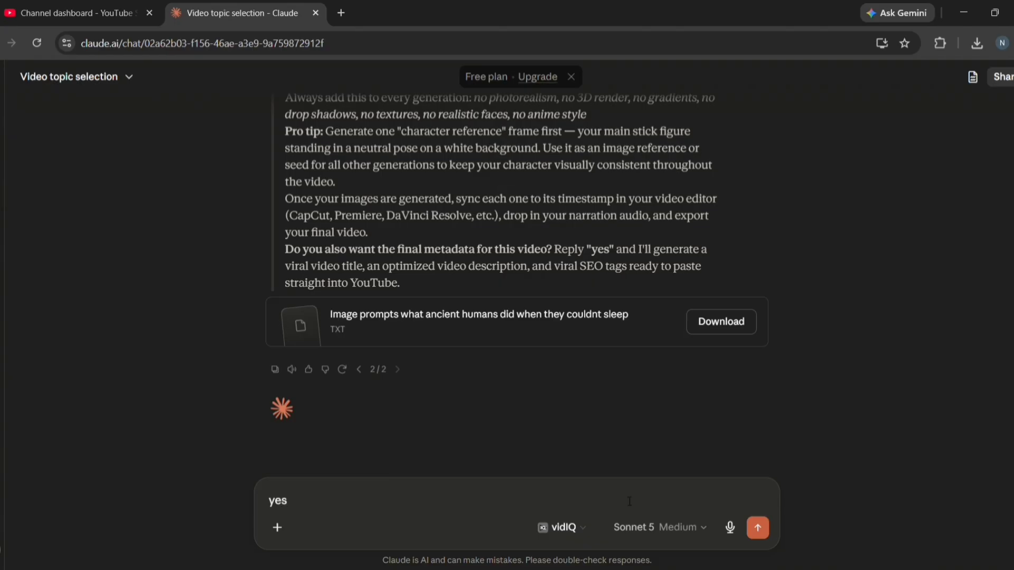
key("Return")
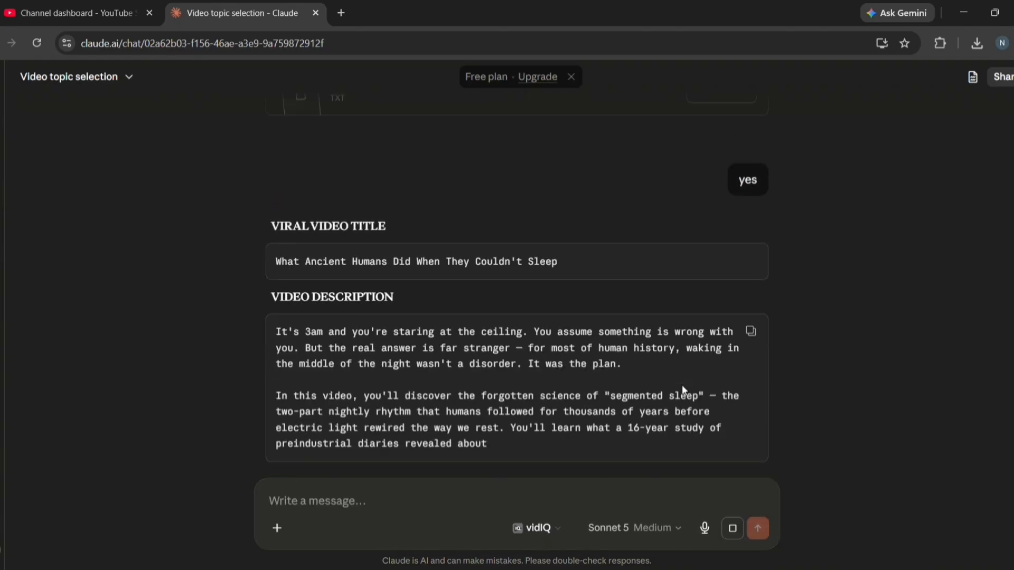
scroll(539, 268, "down", 3)
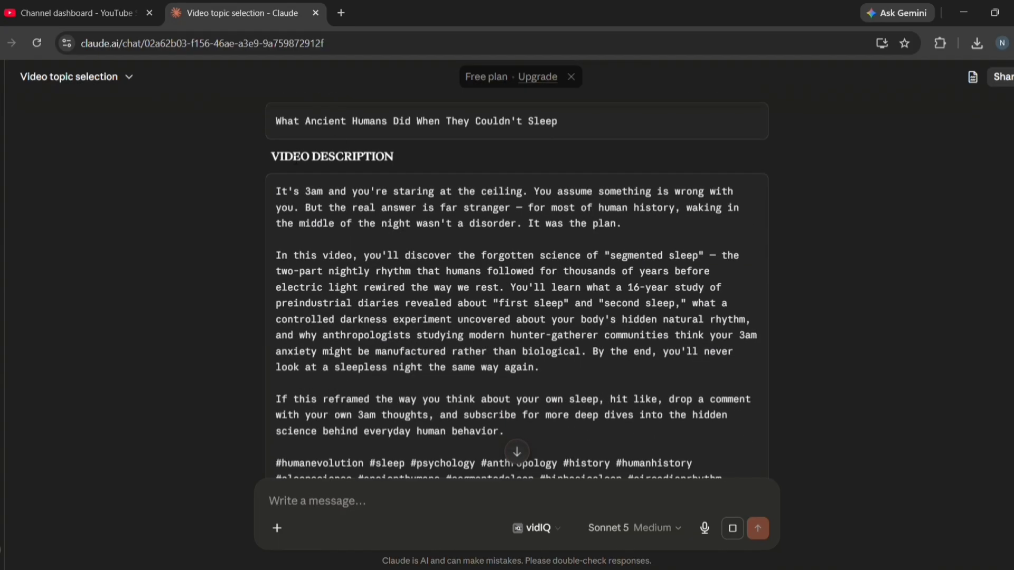
scroll(538, 268, "up", 2)
left_click_drag(272, 227, 384, 233)
scroll(391, 236, "down", 8)
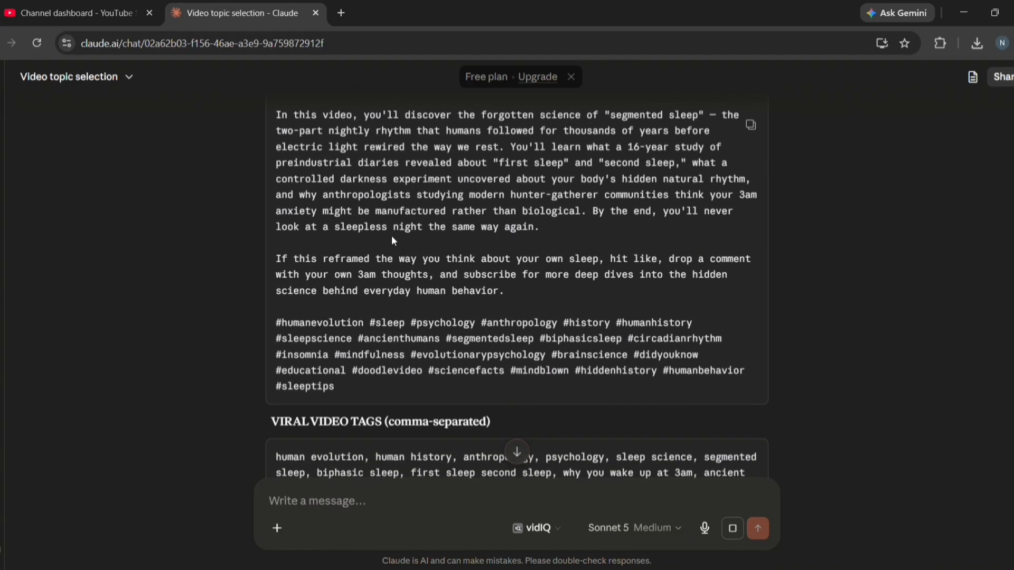